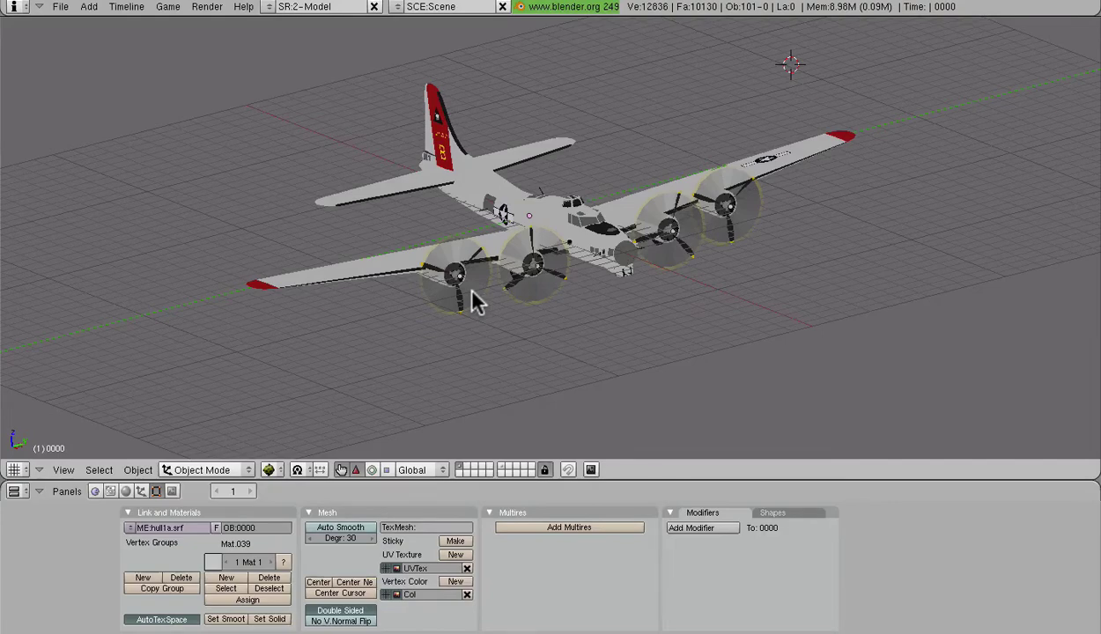
# Step: Isolate the layer of empties, select the five empties at the outer engine's propeller, and show all layers again
pyautogui.moveTo(422, 212); pyautogui.dragTo(569, 176, button='middle')
pyautogui.scroll(5, 559, 286)
pyautogui.scroll(3, 608, 246)
pyautogui.keyDown('shift'); pyautogui.moveTo(619, 264); pyautogui.dragTo(588, 301, button='middle'); pyautogui.keyUp('shift')
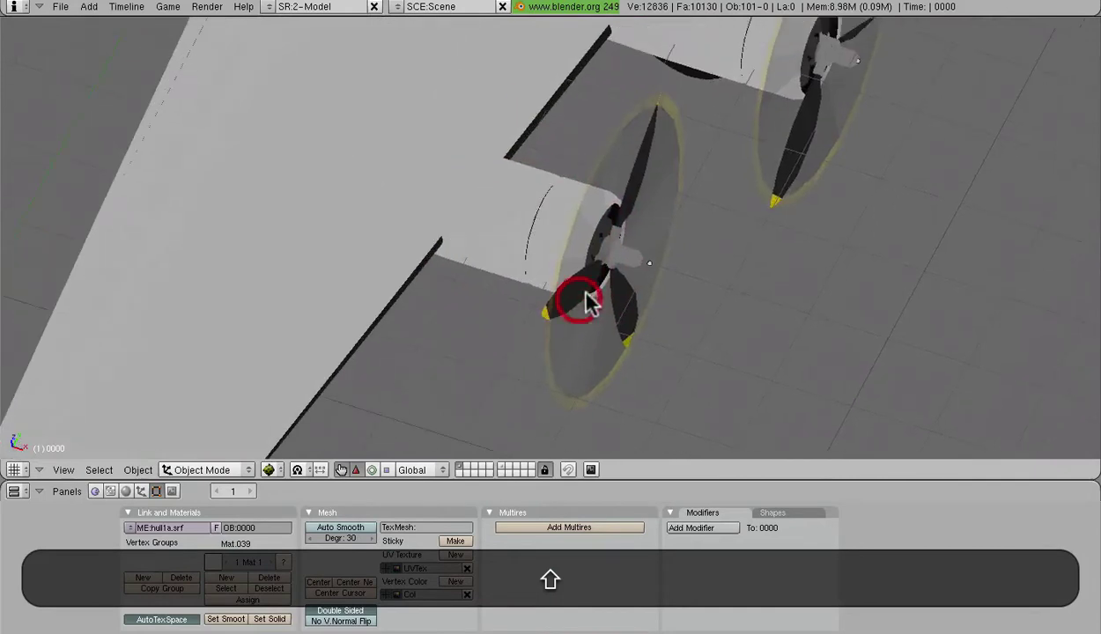
pyautogui.scroll(-3, 630, 289)
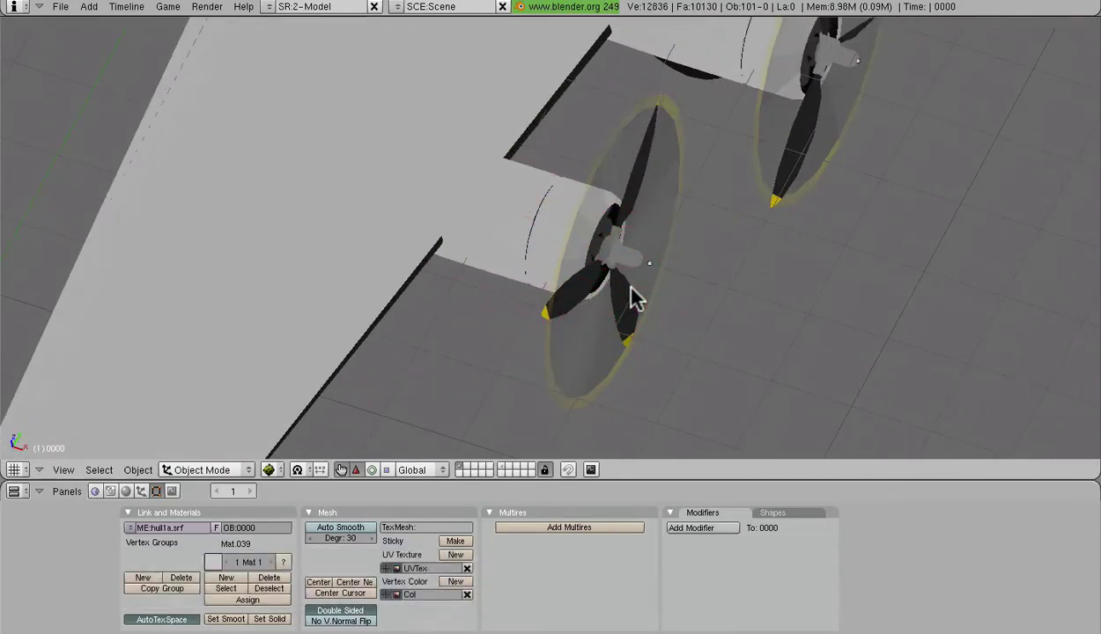
pyautogui.press('6')
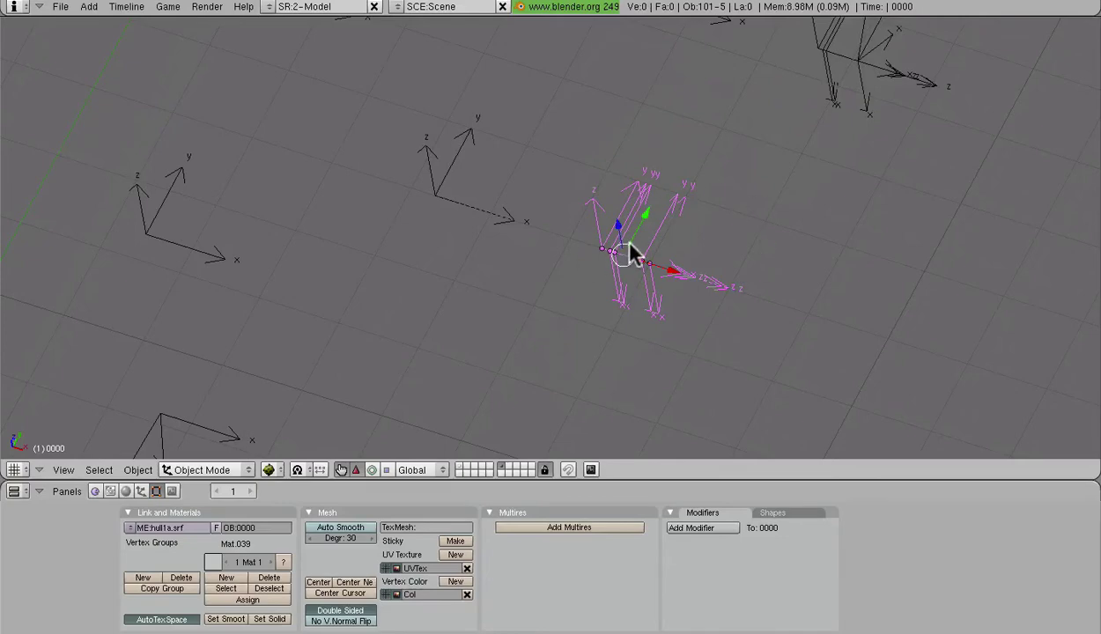
pyautogui.press('`')
pyautogui.scroll(-3, 660, 230)
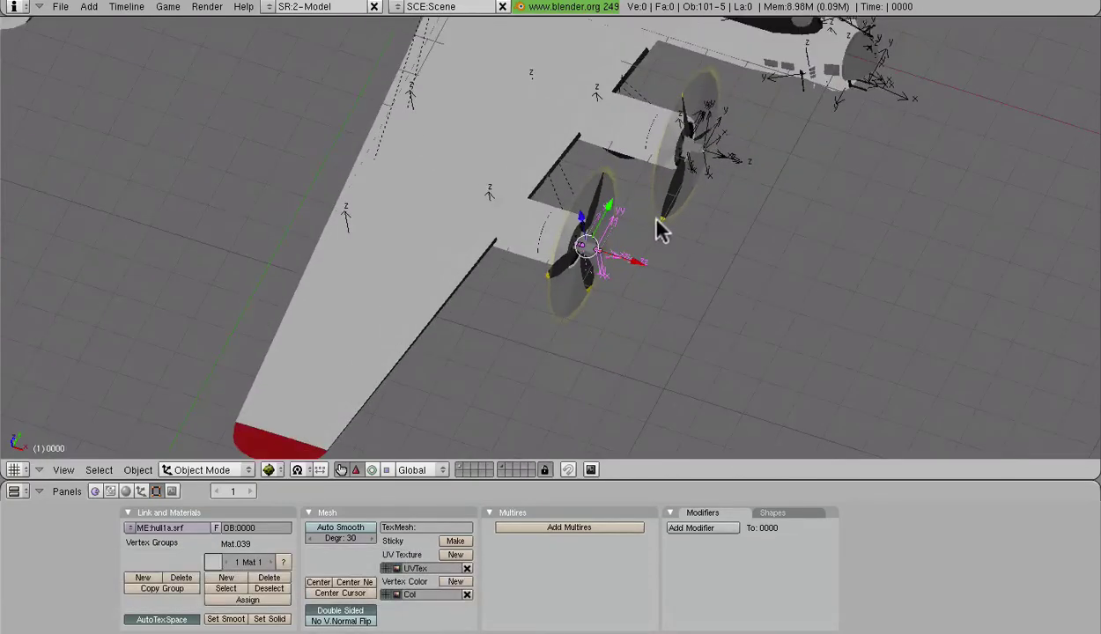
# Step: Move the selected outer engine and propeller assembly away from the wing, well clear of the airplane
pyautogui.press('g')
pyautogui.click(1017, 391)
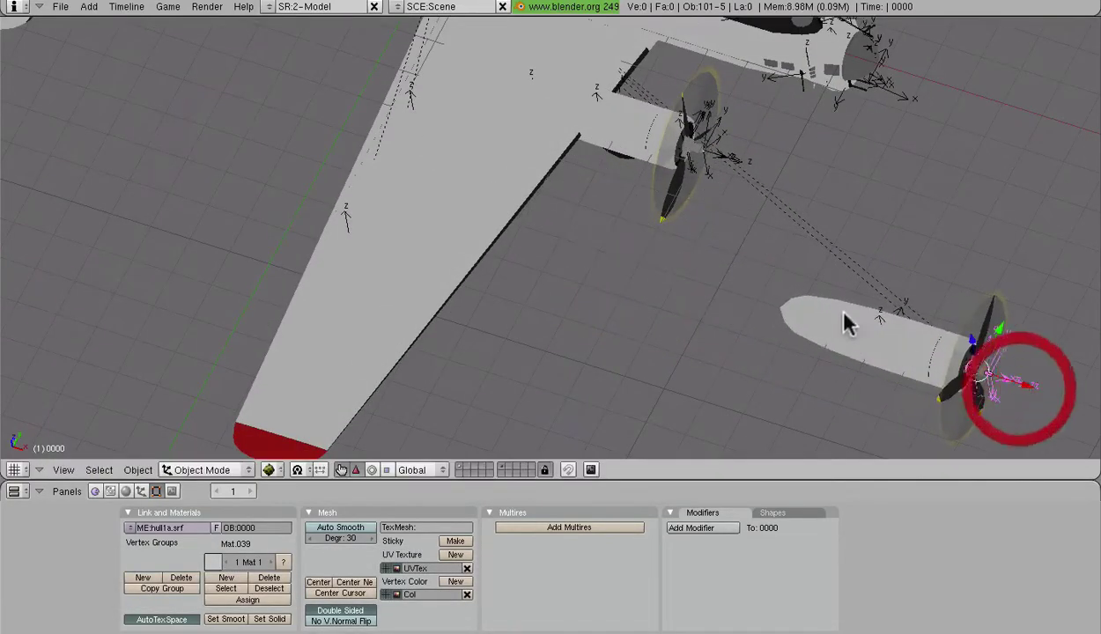
pyautogui.scroll(-2, 809, 319)
pyautogui.press('g')
pyautogui.click(897, 344)
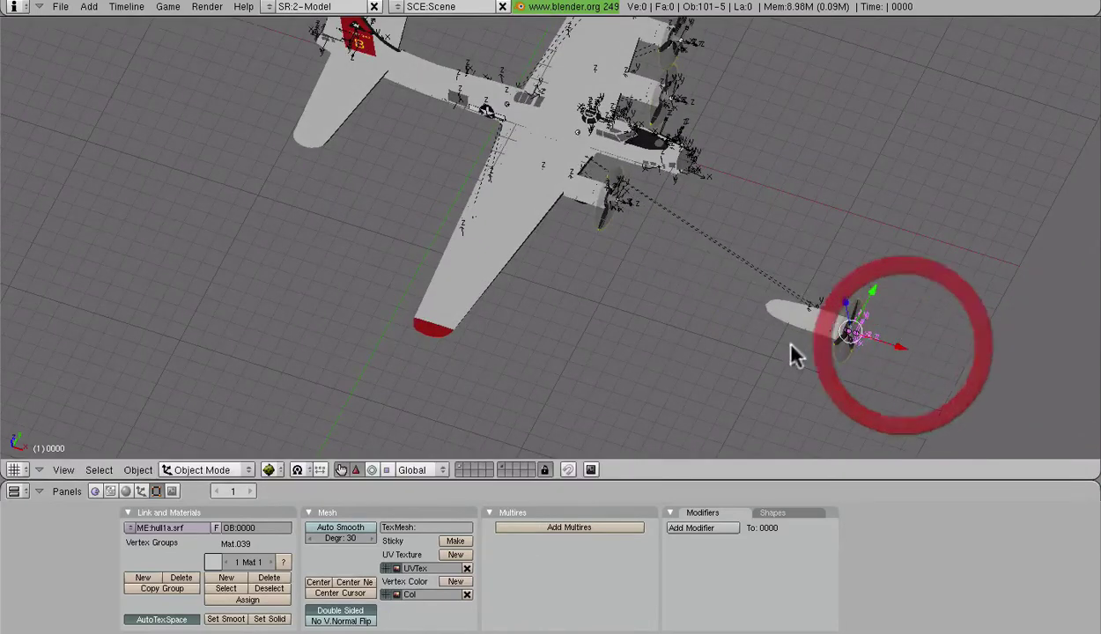
pyautogui.keyDown('shift'); pyautogui.moveTo(740, 307); pyautogui.dragTo(567, 215, button='middle'); pyautogui.keyUp('shift')
pyautogui.scroll(5, 746, 231)
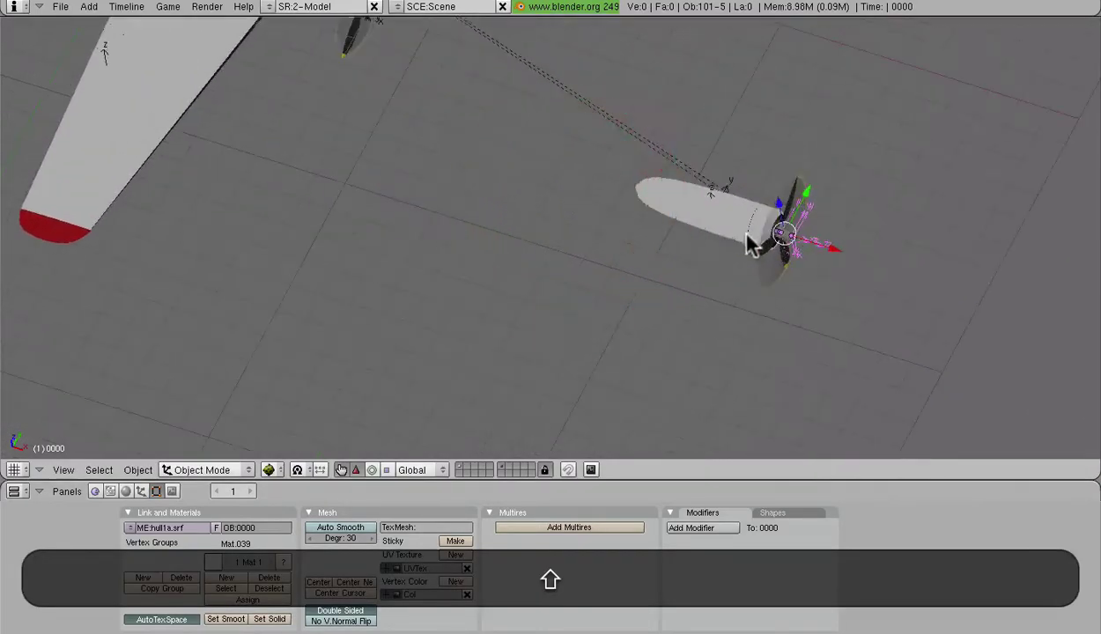
pyautogui.scroll(-4, 773, 202)
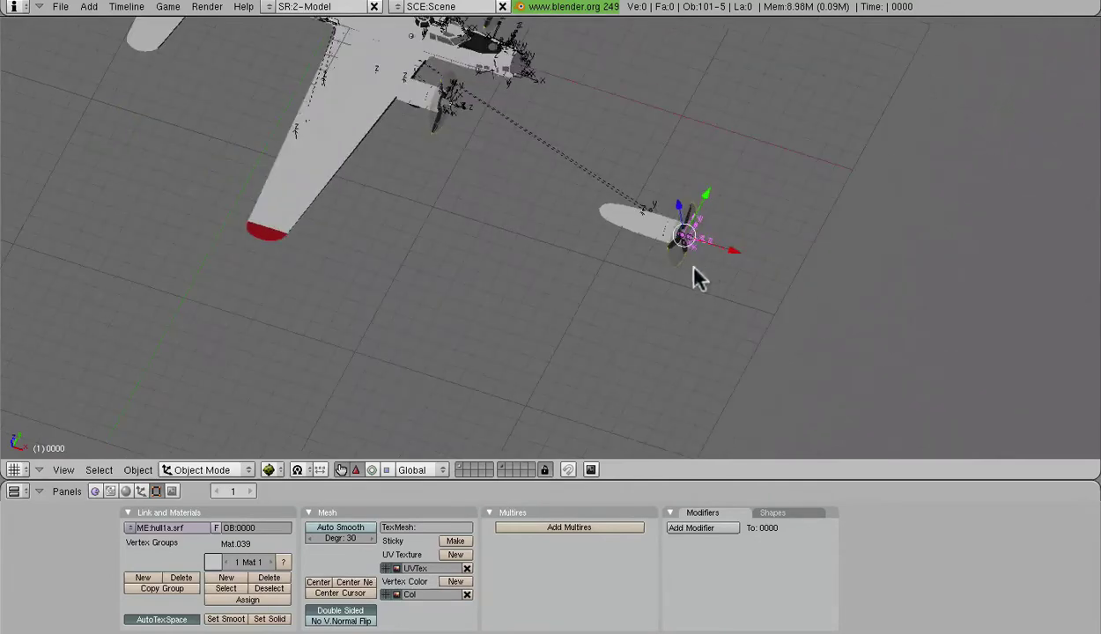
# Step: Lasso-select the whole airplane except the separated engine assembly and delete it
pyautogui.keyDown('shift'); pyautogui.moveTo(538, 214); pyautogui.dragTo(714, 346, button='middle'); pyautogui.keyUp('shift')
pyautogui.press('a')
pyautogui.scroll(-4, 651, 293)
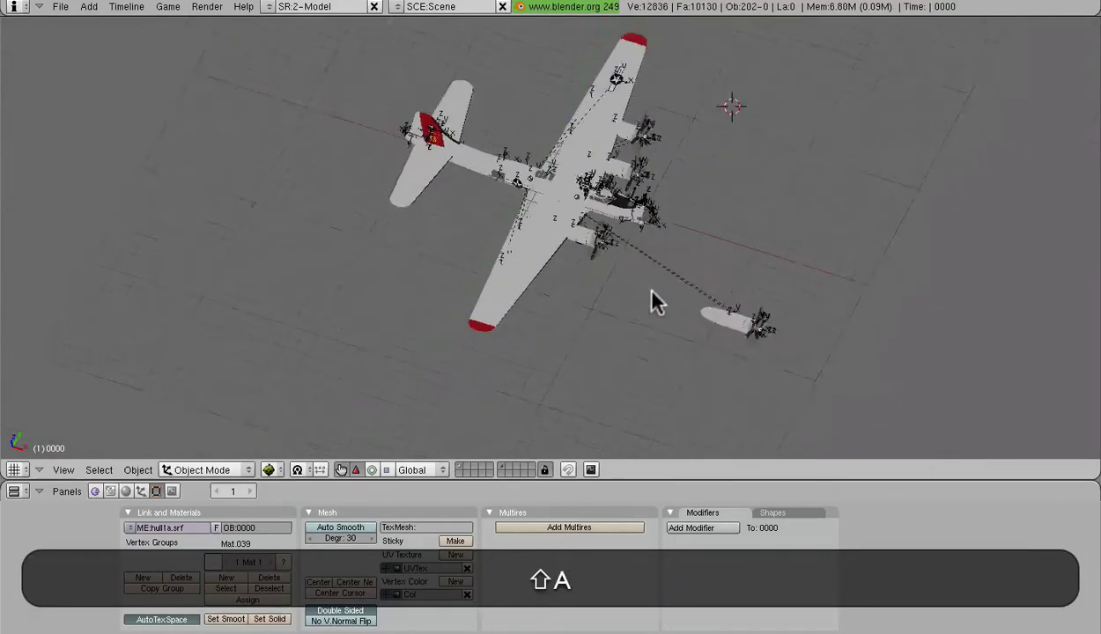
pyautogui.moveTo(597, 294)
pyautogui.keyDown('ctrl'); pyautogui.mouseDown()
pyautogui.moveTo(656, 63)
pyautogui.moveTo(359, 284)
pyautogui.moveTo(429, 375)
pyautogui.mouseUp(); pyautogui.keyUp('ctrl')
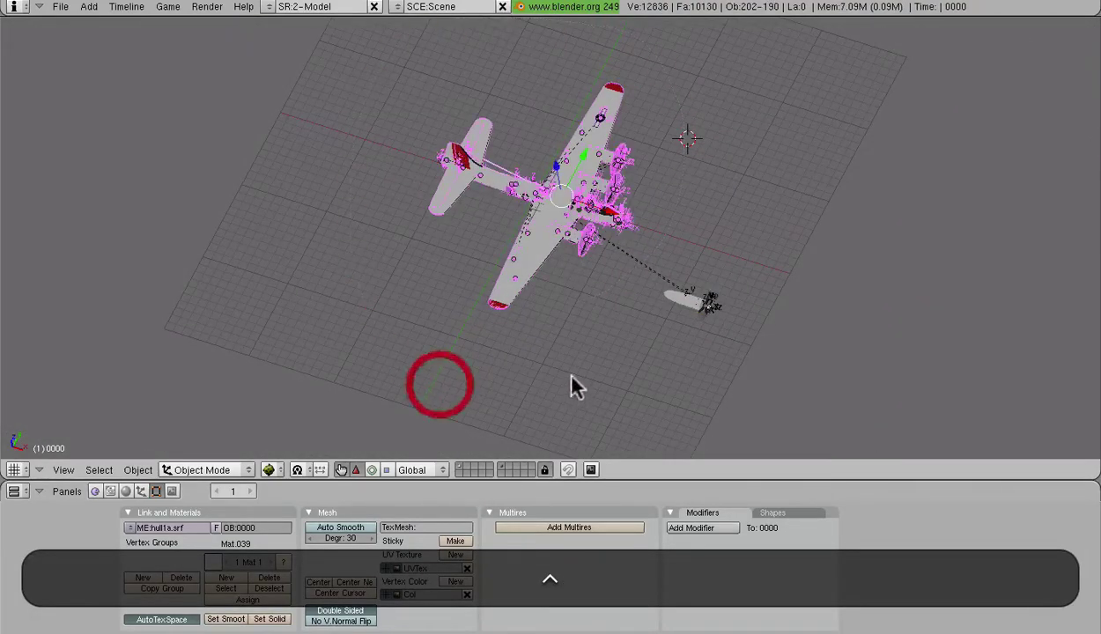
pyautogui.hotkey('ctrl', 'x')
pyautogui.click(568, 374)
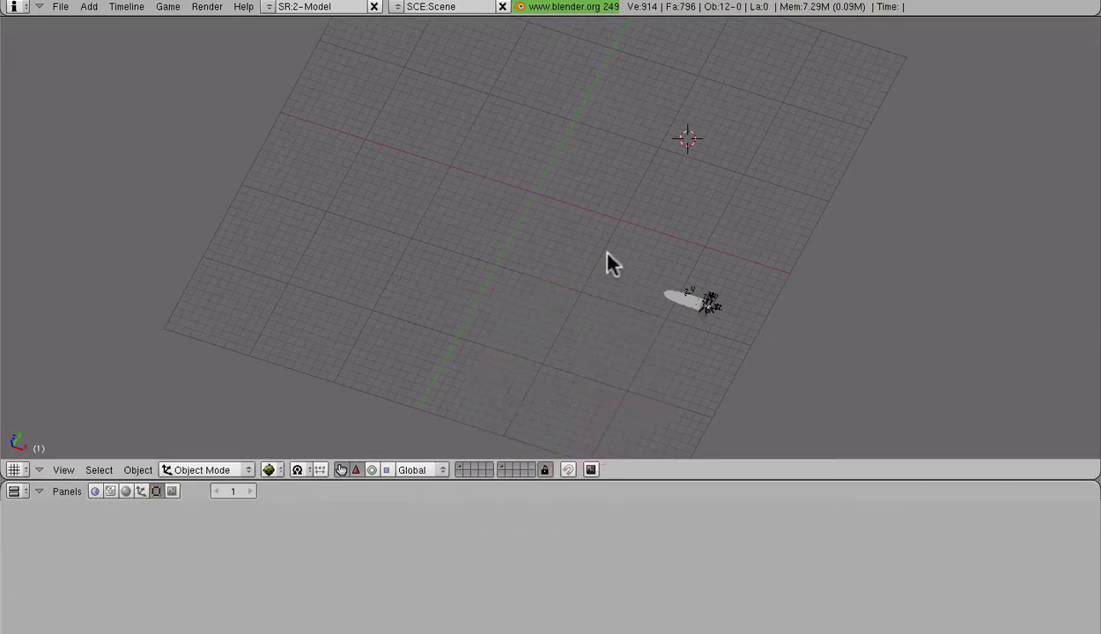
# Step: Lasso-select all parts of the remaining engine assembly and move them close to the grid origin
pyautogui.moveTo(607, 263); pyautogui.dragTo(700, 325, button='middle')
pyautogui.scroll(4, 700, 319)
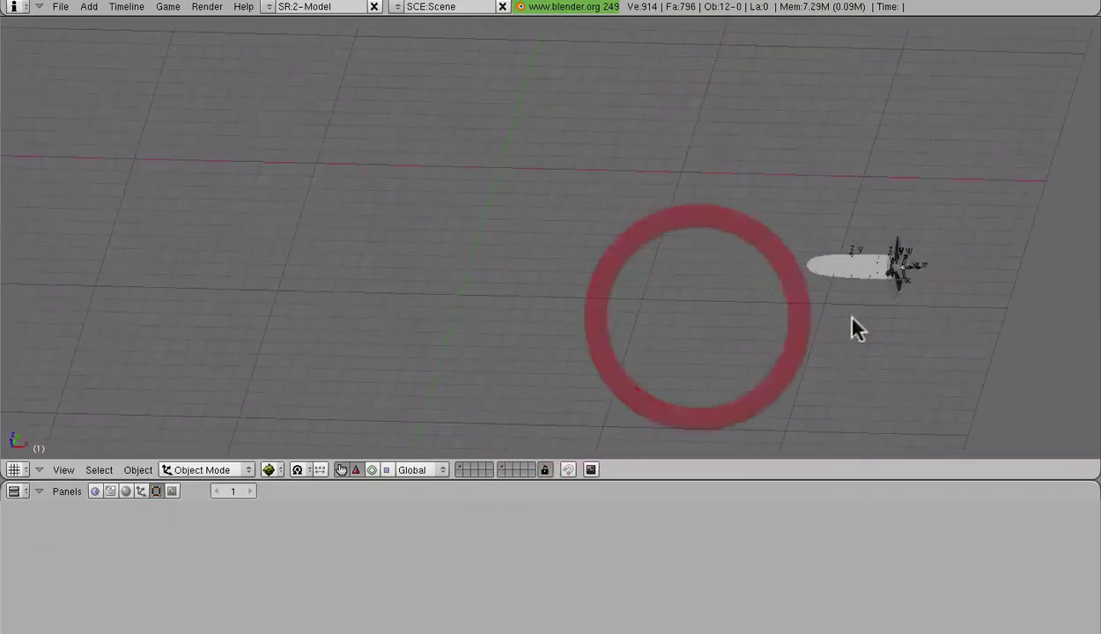
pyautogui.moveTo(936, 280)
pyautogui.keyDown('ctrl'); pyautogui.mouseDown()
pyautogui.moveTo(765, 280)
pyautogui.moveTo(836, 327)
pyautogui.mouseUp(); pyautogui.keyUp('ctrl')
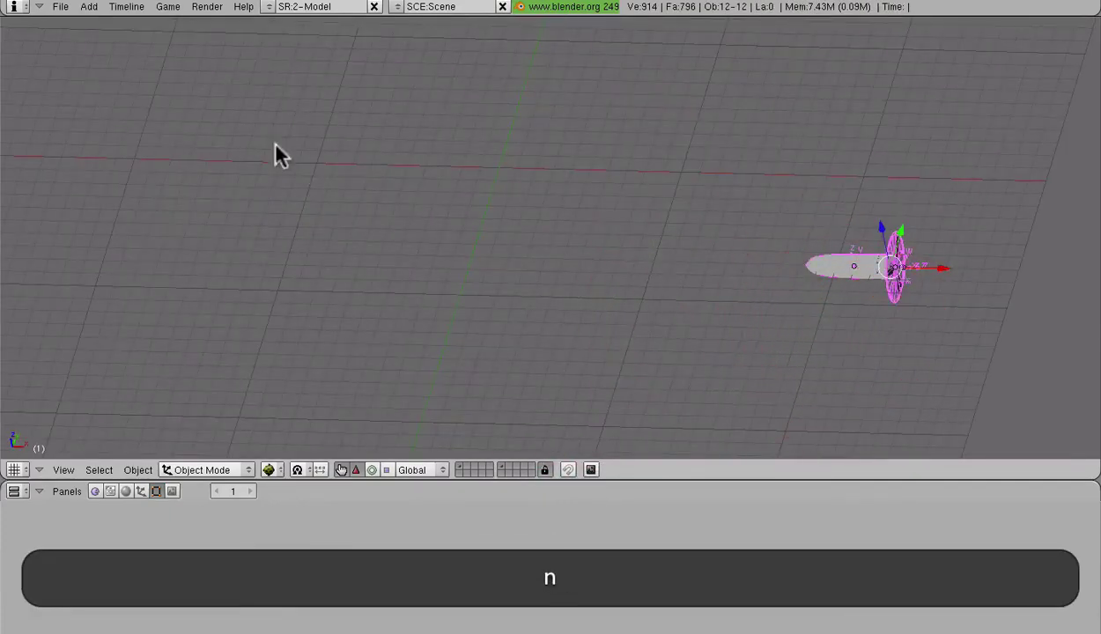
pyautogui.press('n')
pyautogui.click(643, 194)
pyautogui.moveTo(905, 280); pyautogui.dragTo(467, 118)
# Step: Center the engine assembly on the X axis by shifting it along Y in top view, and deselect everything
pyautogui.press('KP_7')
pyautogui.scroll(3, 487, 138)
pyautogui.keyDown('shift'); pyautogui.moveTo(487, 138); pyautogui.dragTo(626, 310, button='middle'); pyautogui.keyUp('shift')
pyautogui.scroll(2, 621, 283)
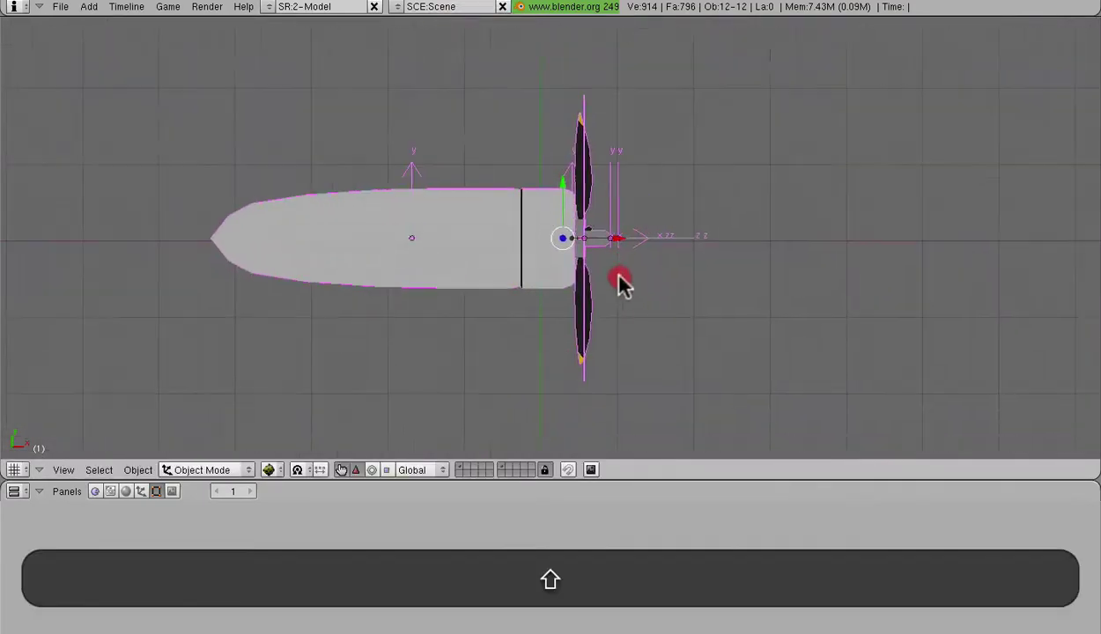
pyautogui.scroll(2, 619, 277)
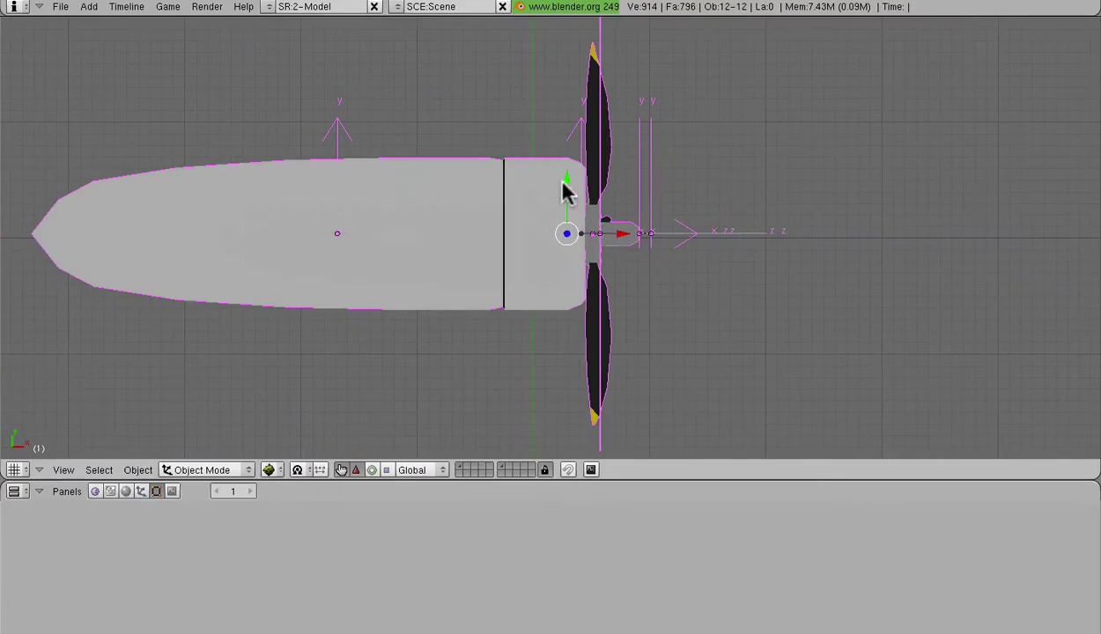
pyautogui.moveTo(564, 183); pyautogui.dragTo(568, 187)
pyautogui.scroll(-6, 568, 187)
pyautogui.moveTo(582, 273); pyautogui.dragTo(567, 347, button='middle')
pyautogui.press('a')
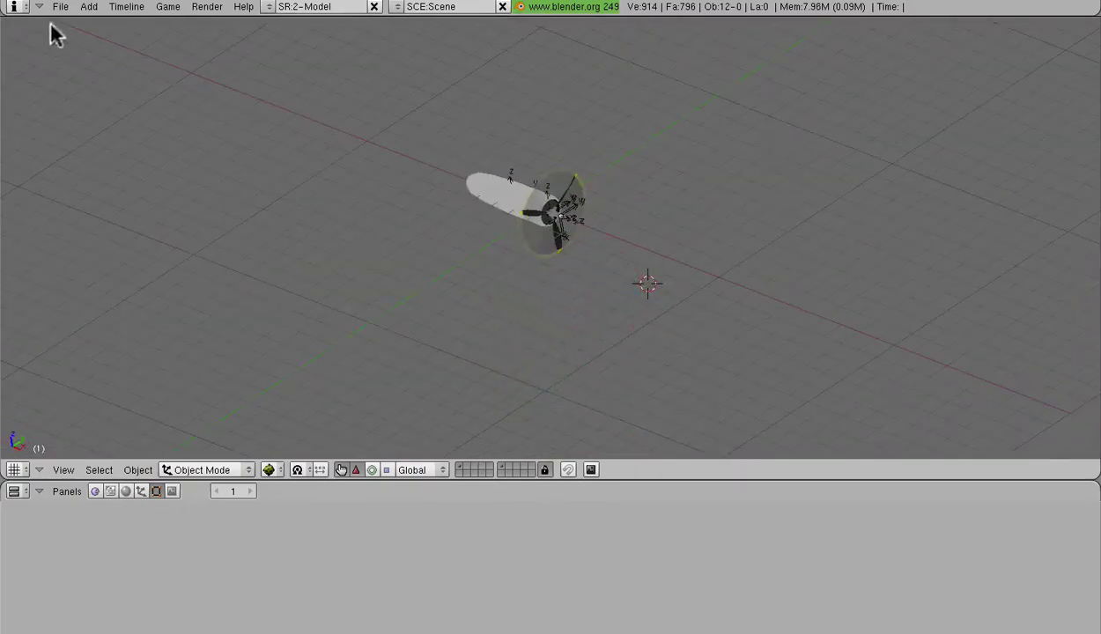
pyautogui.click(59, 7)
pyautogui.click(123, 268)
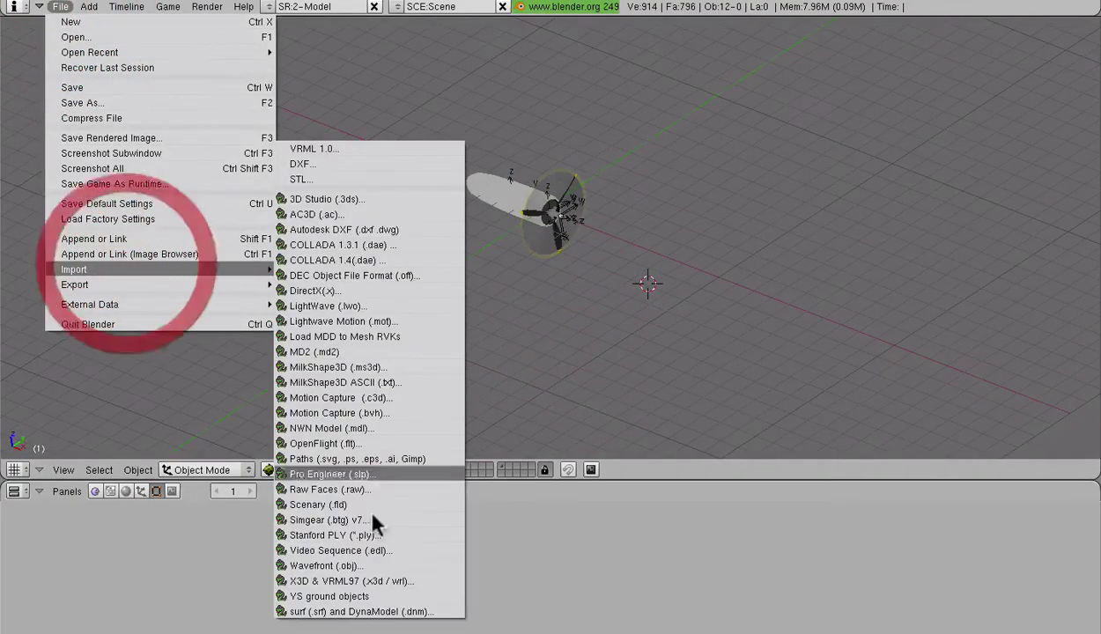
pyautogui.click(368, 611)
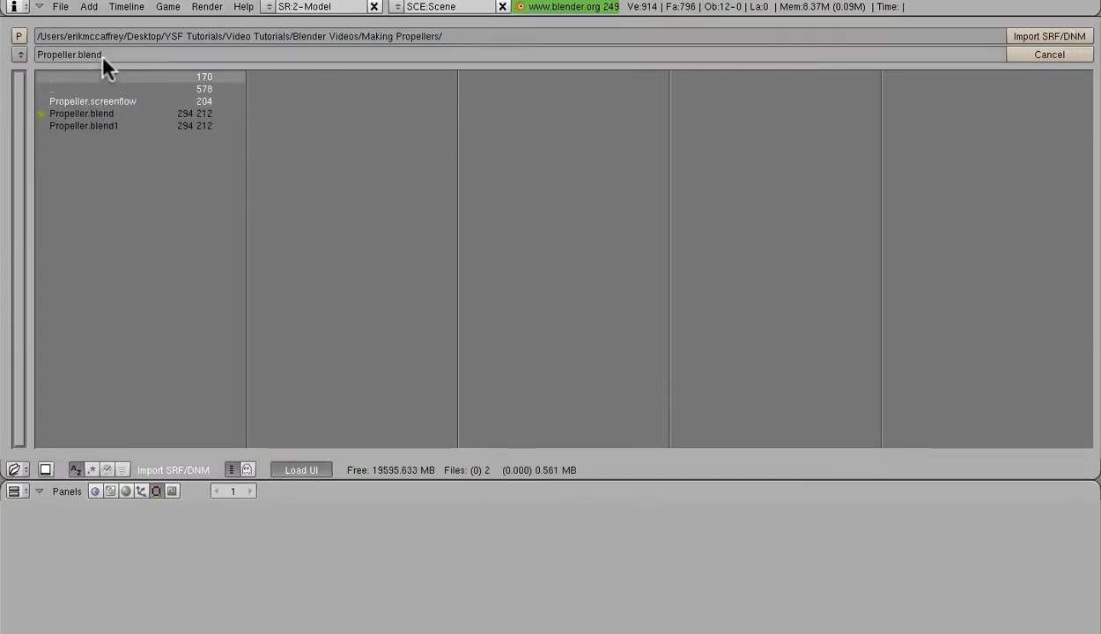
pyautogui.click(101, 55)
pyautogui.press('BackSpace')
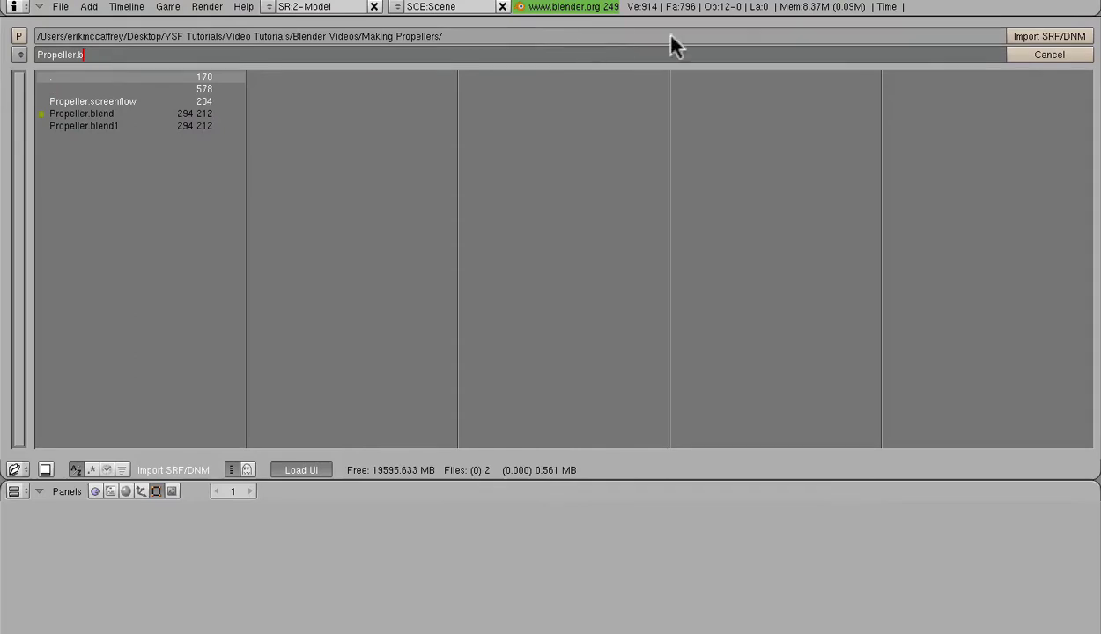
pyautogui.click(1026, 40)
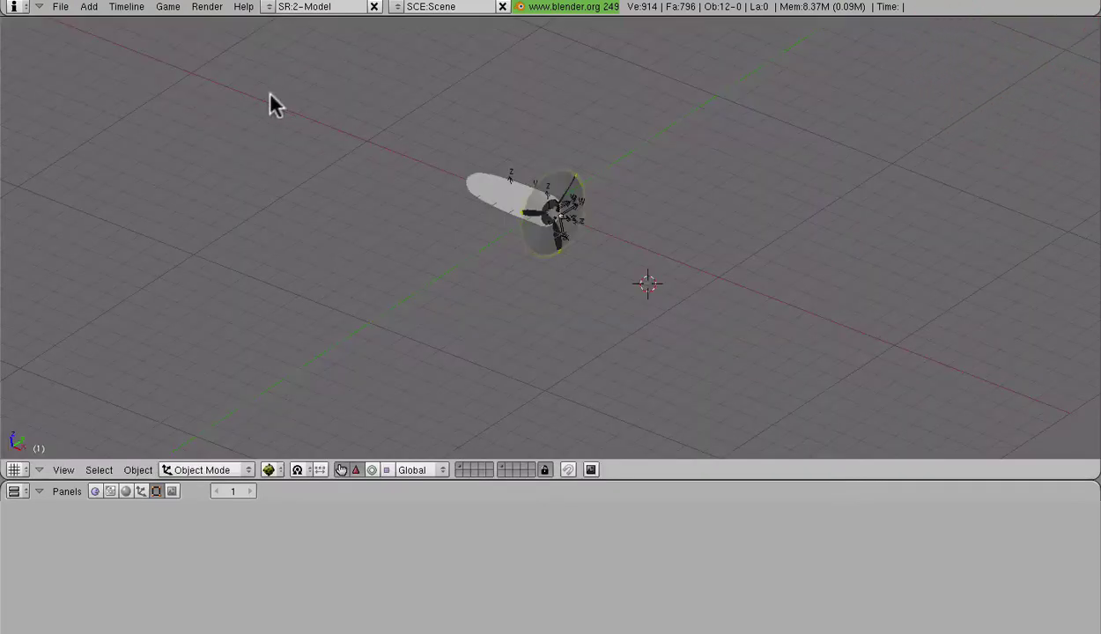
# Step: Export the engine assembly in DynaModel (.dnm) format as Propeller.dnm in the Making Propellers folder
pyautogui.click(57, 7)
pyautogui.moveTo(114, 280)
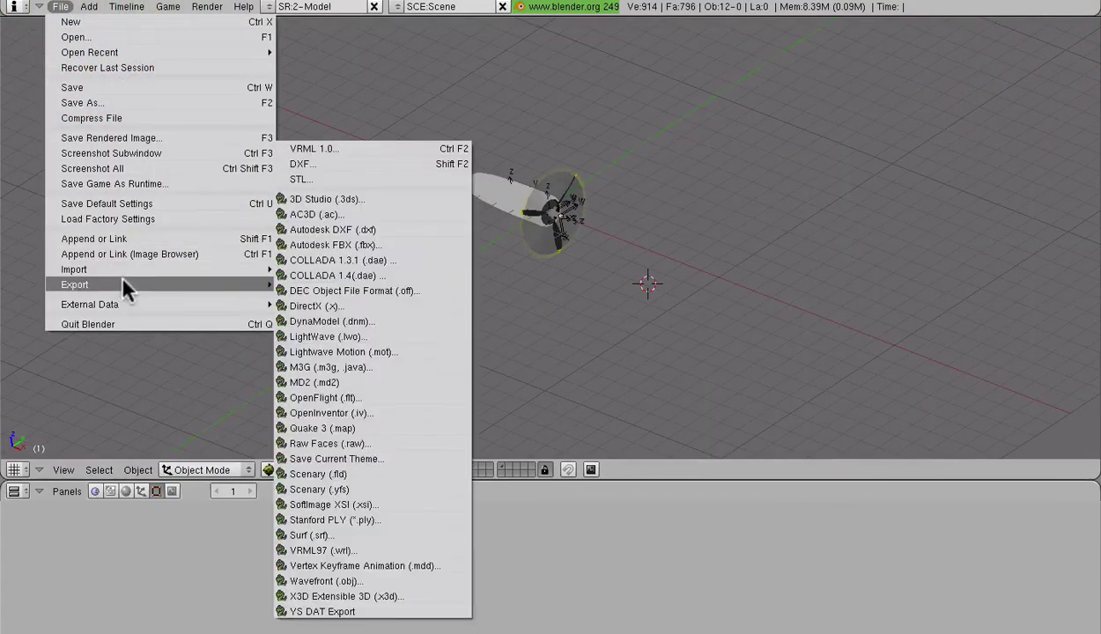
pyautogui.click(390, 320)
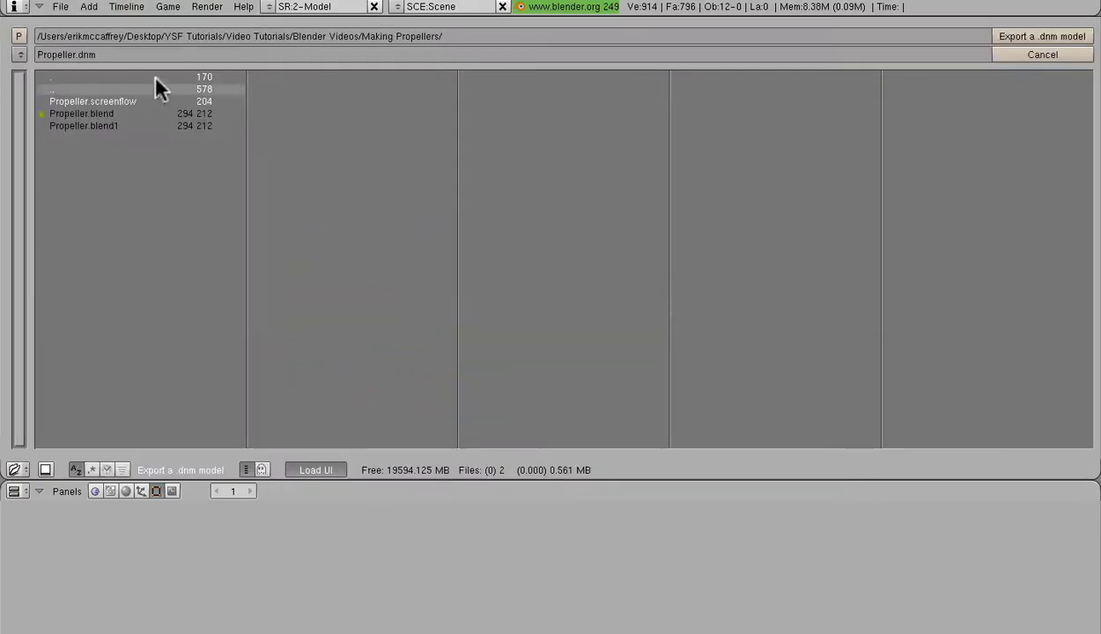
pyautogui.click(1027, 38)
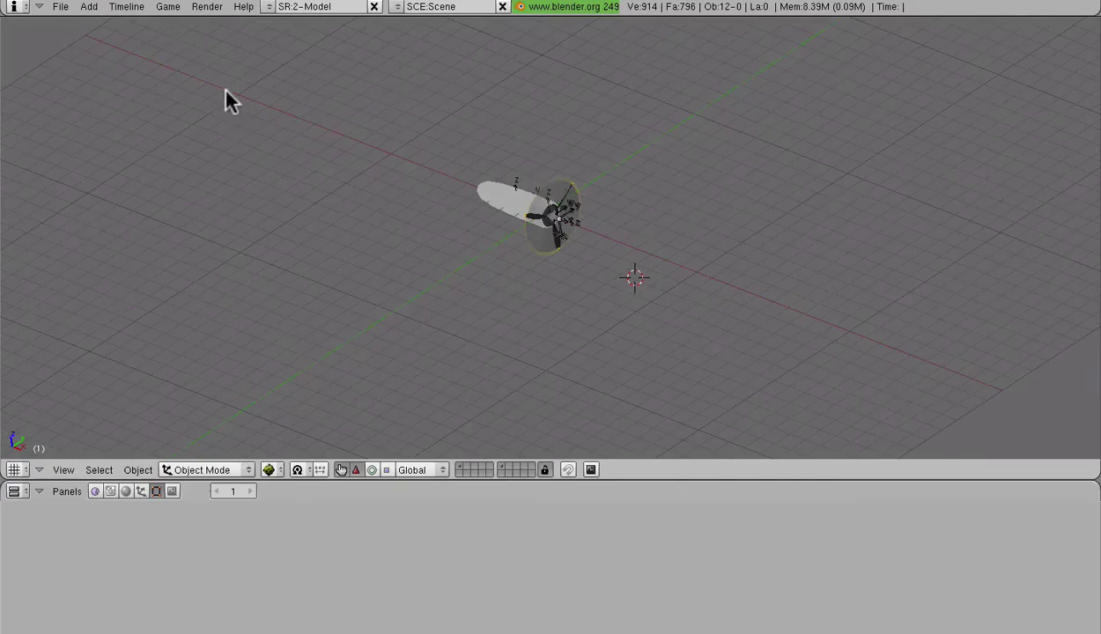
pyautogui.click(61, 10)
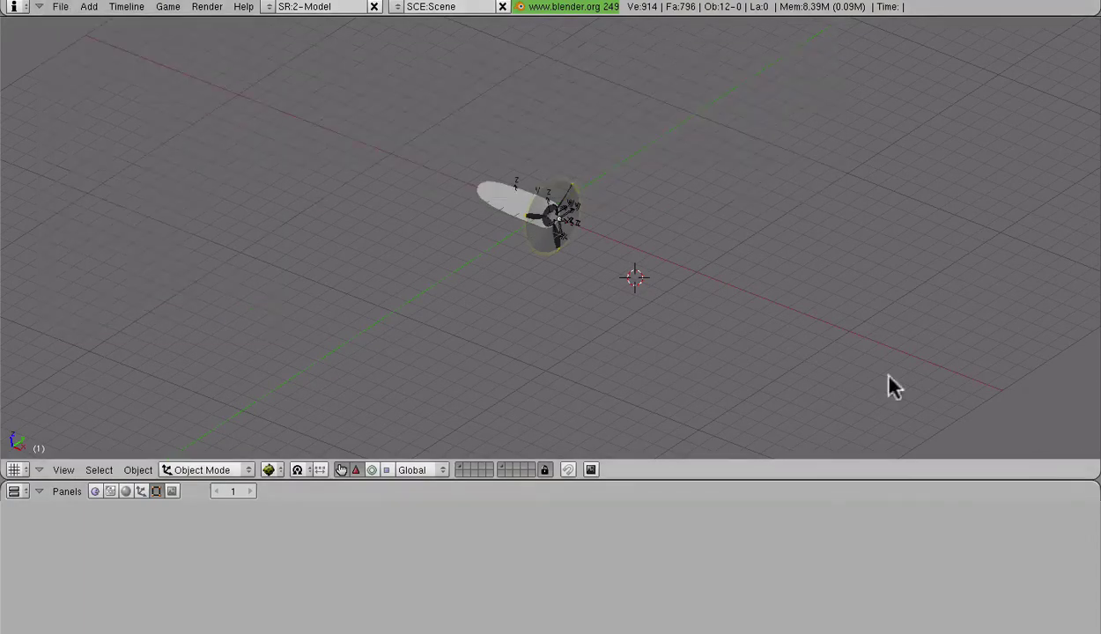
pyautogui.click(61, 8)
pyautogui.moveTo(88, 52)
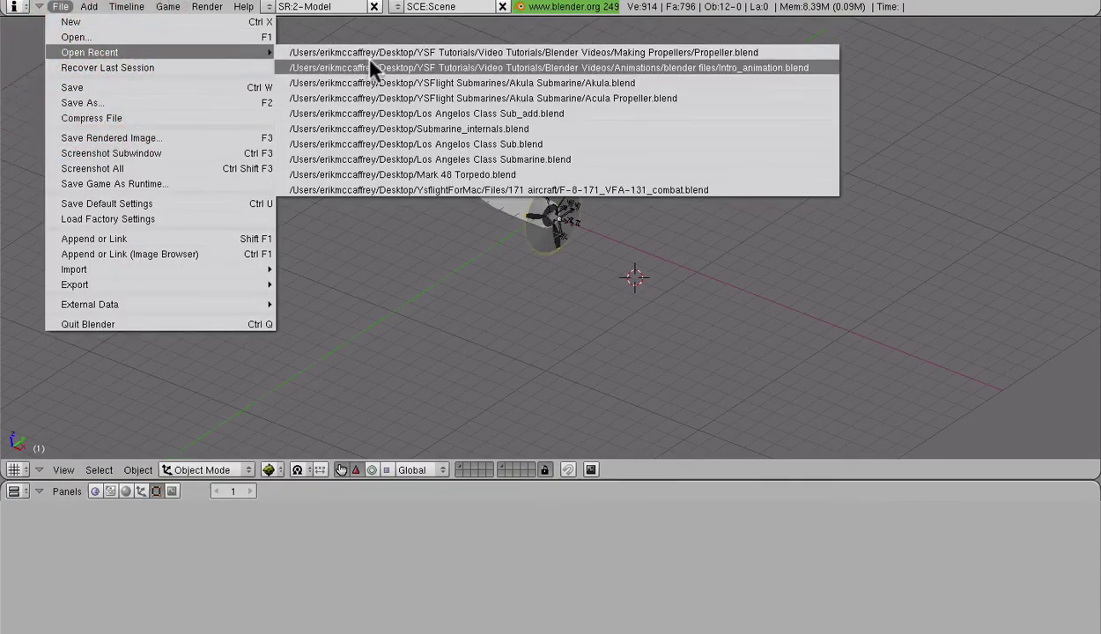
pyautogui.click(369, 64)
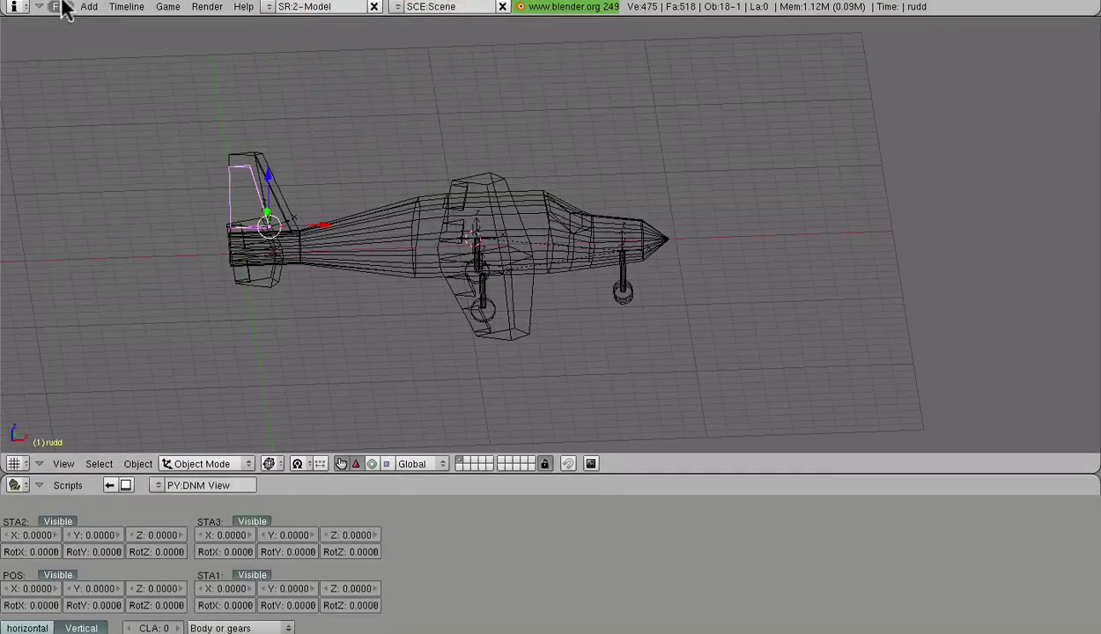
# Step: Open the recent file Propeller.blend from the Making Propellers folder
pyautogui.click(61, 7)
pyautogui.moveTo(88, 52)
pyautogui.click(484, 67)
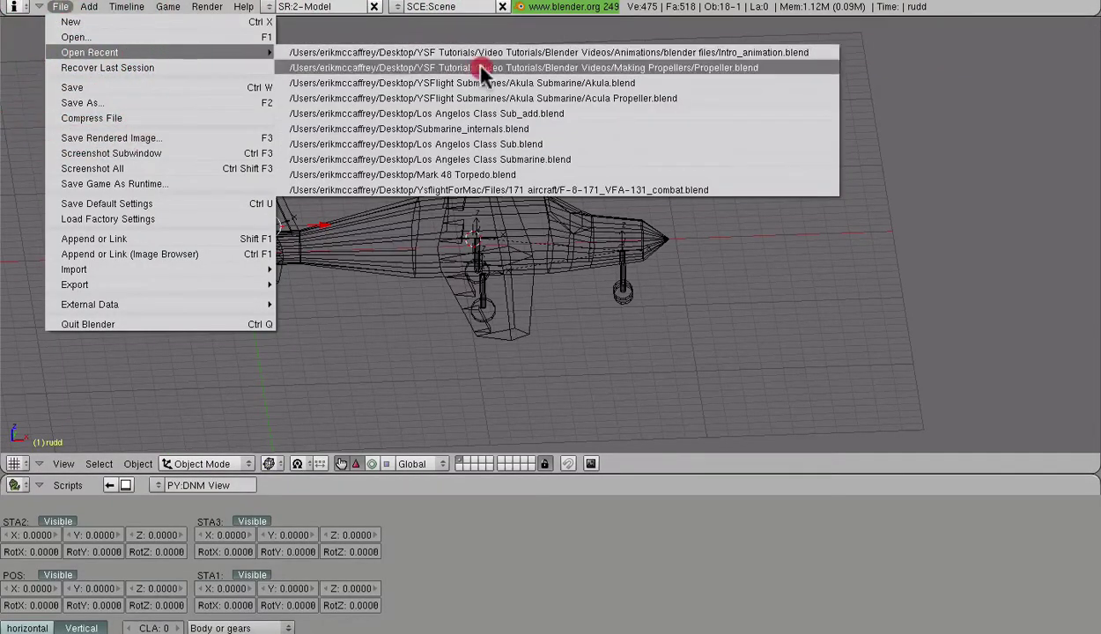
pyautogui.scroll(-4, 653, 183)
pyautogui.moveTo(527, 278); pyautogui.dragTo(619, 263, button='middle')
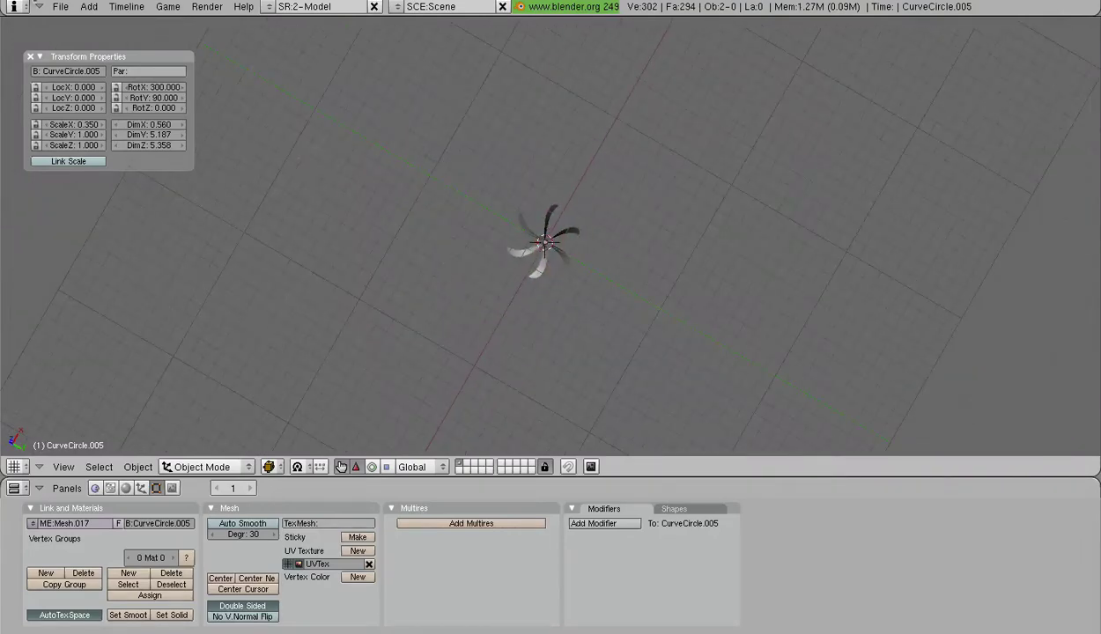
# Step: Import Propeller.dnm into the scene using the surf and DynaModel importer
pyautogui.click(61, 7)
pyautogui.click(112, 271)
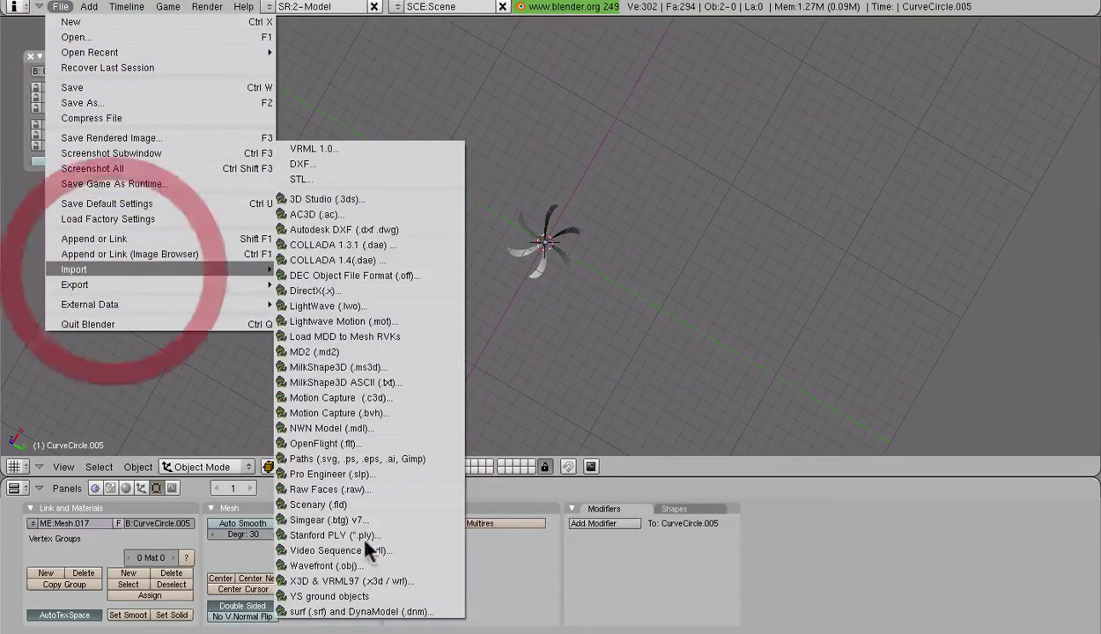
pyautogui.click(368, 608)
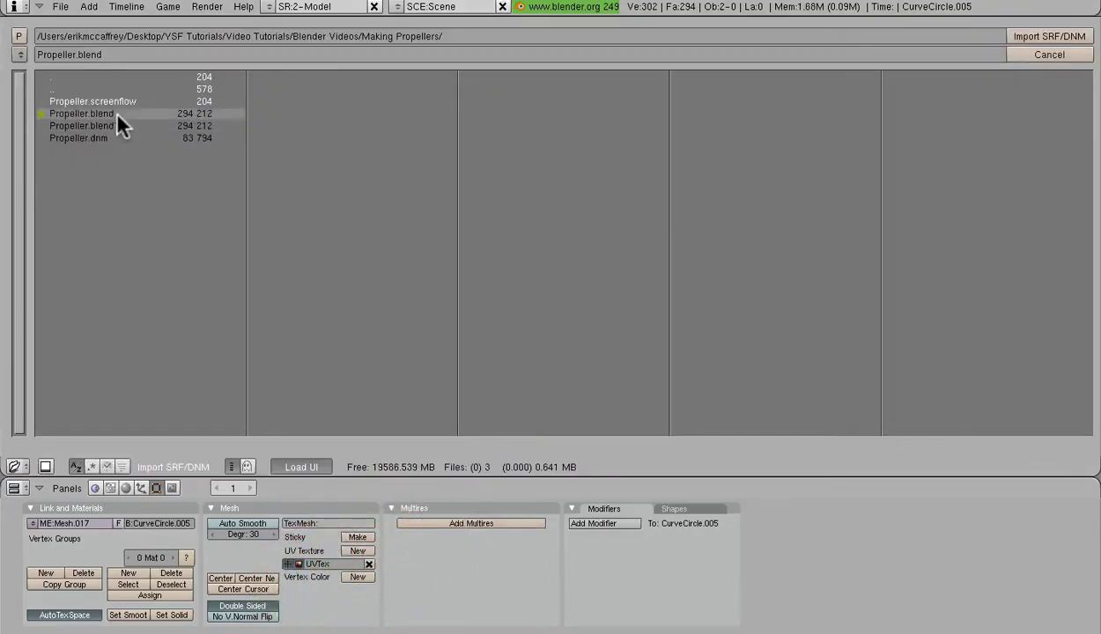
pyautogui.click(113, 138)
pyautogui.click(1020, 36)
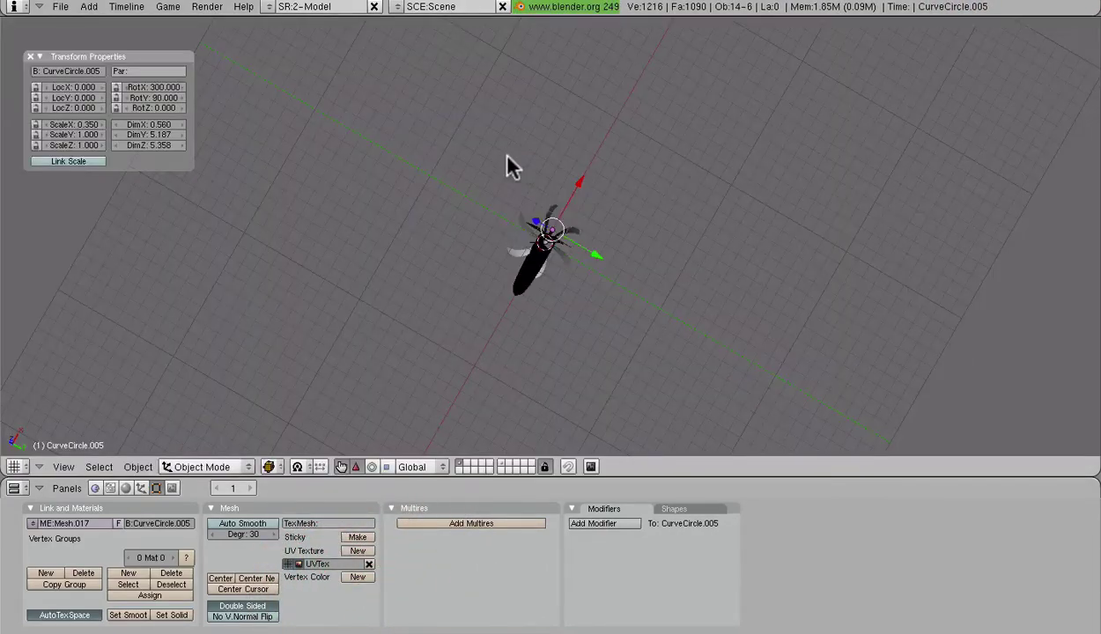
# Step: Select the curved-blade propeller's hub and blades and move them along X to about 5.45, ahead of the engine
pyautogui.moveTo(590, 336); pyautogui.dragTo(762, 348, button='middle')
pyautogui.scroll(5, 544, 186)
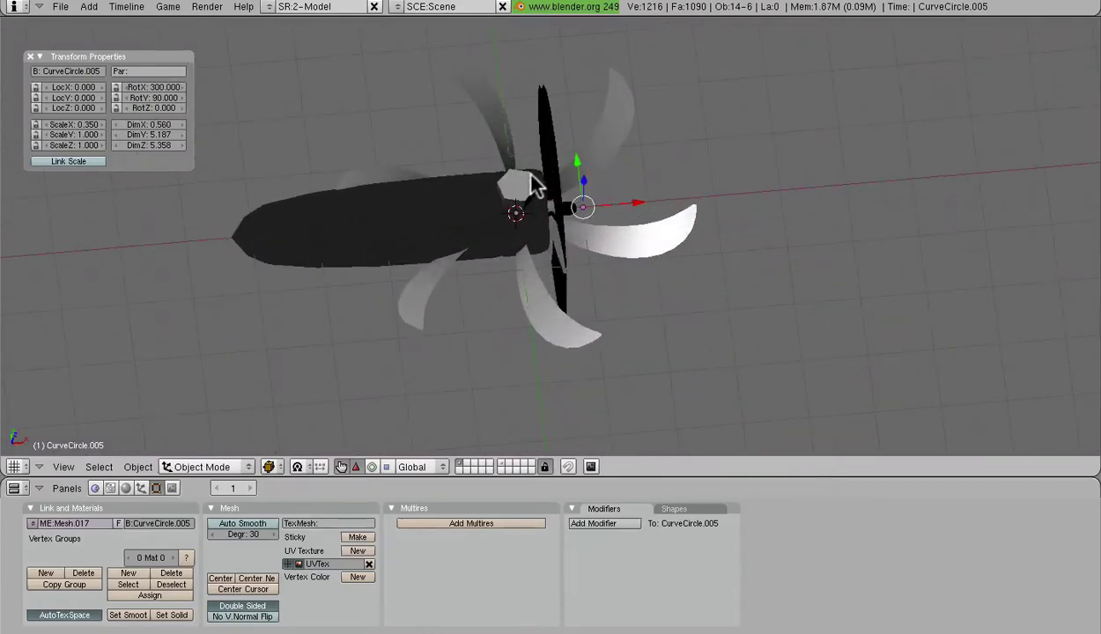
pyautogui.rightClick(520, 180)
pyautogui.keyDown('shift'); pyautogui.rightClick(605, 143); pyautogui.keyUp('shift')
pyautogui.moveTo(574, 209); pyautogui.dragTo(922, 168)
# Step: Rotate the selected propeller hub and blades by -90 degrees about the global Y axis
pyautogui.scroll(-4, 836, 229)
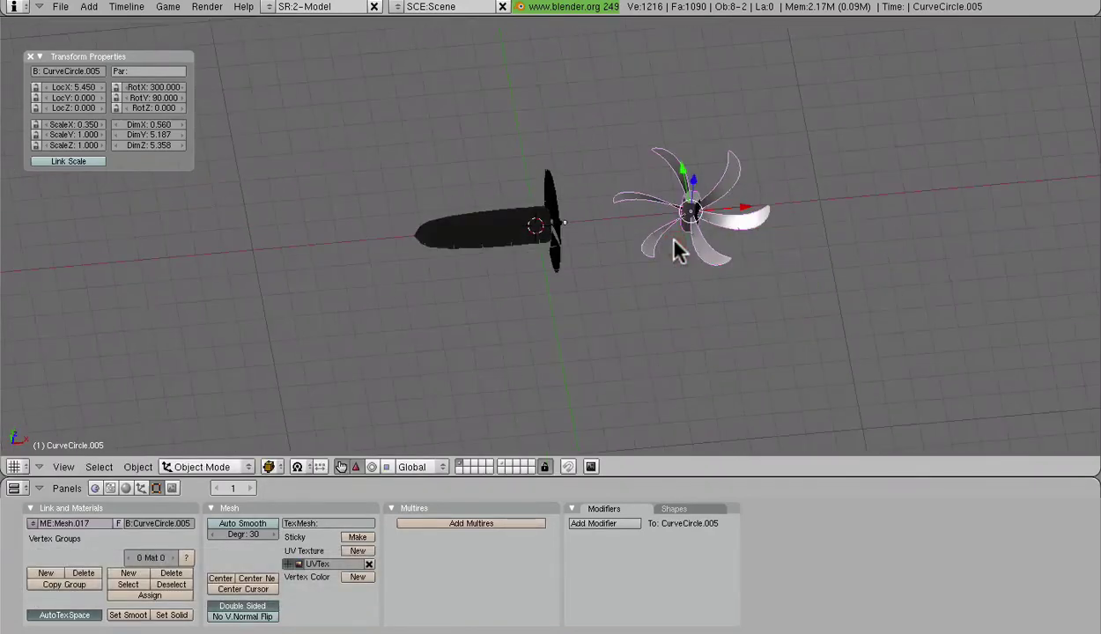
pyautogui.write('ry-90')
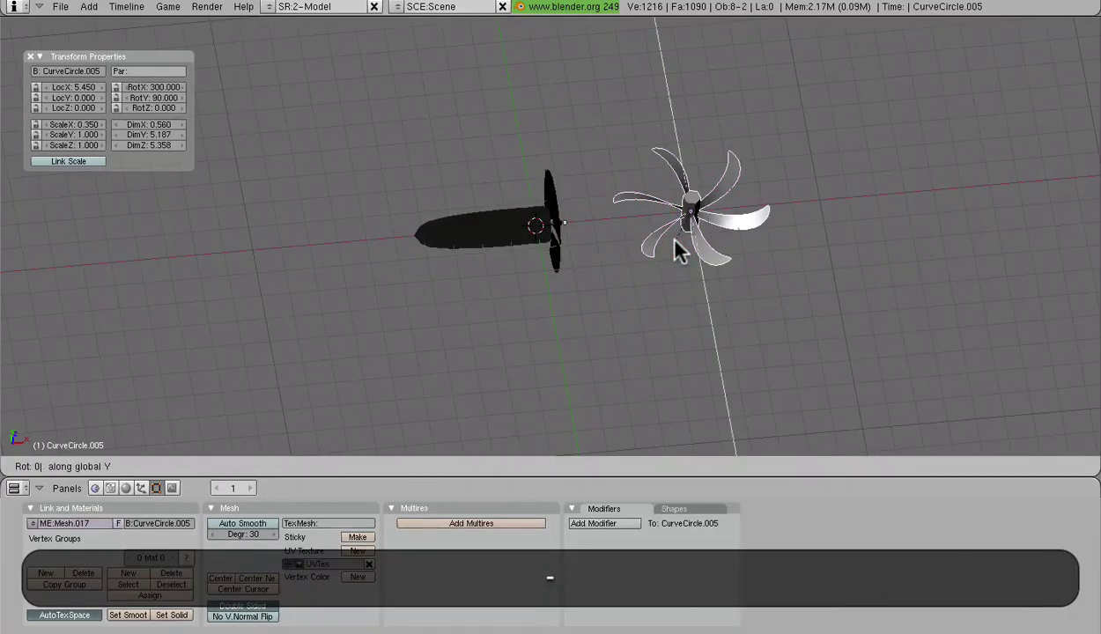
pyautogui.press('Return')
pyautogui.scroll(3, 617, 276)
pyautogui.moveTo(617, 276)
pyautogui.mouseDown(button='middle')
pyautogui.moveTo(597, 287)
pyautogui.moveTo(529, 273)
pyautogui.moveTo(523, 170)
pyautogui.mouseUp(button='middle')
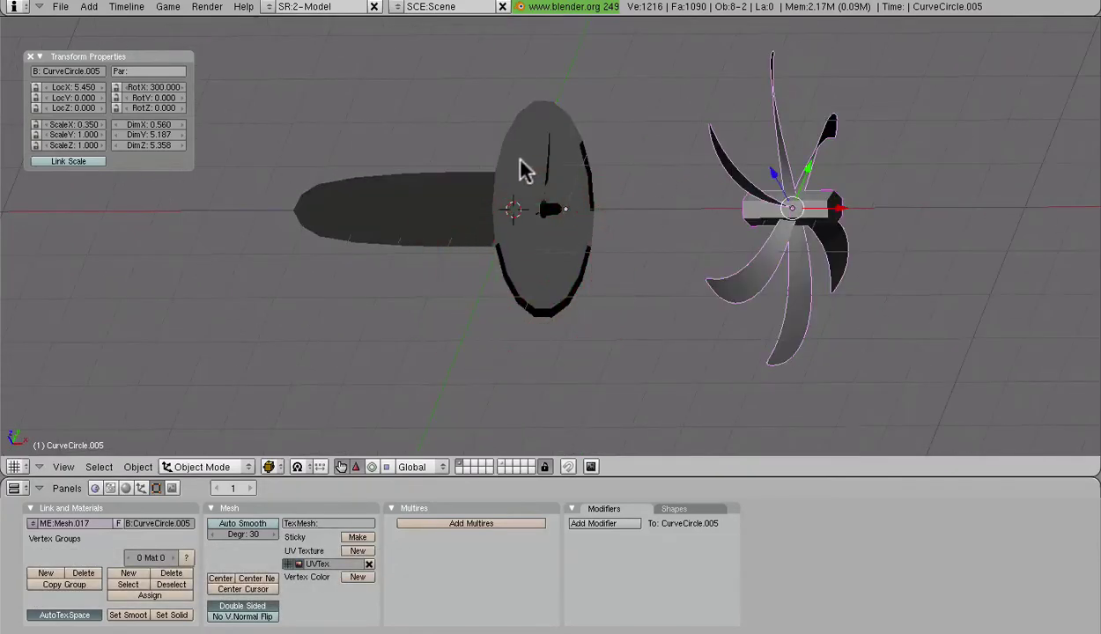
# Step: Switch the viewport to textured drawing and delete the hub cylinder of the curved-blade propeller
pyautogui.click(269, 467)
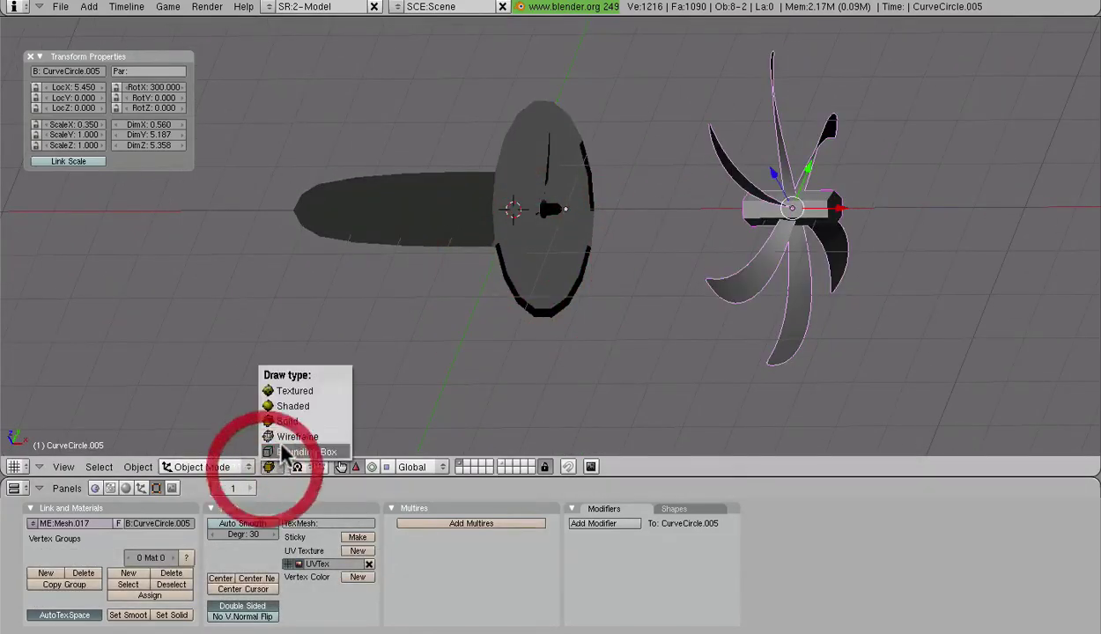
pyautogui.click(284, 391)
pyautogui.moveTo(527, 275)
pyautogui.mouseDown(button='middle')
pyautogui.moveTo(651, 242)
pyautogui.moveTo(606, 273)
pyautogui.moveTo(713, 271)
pyautogui.mouseUp(button='middle')
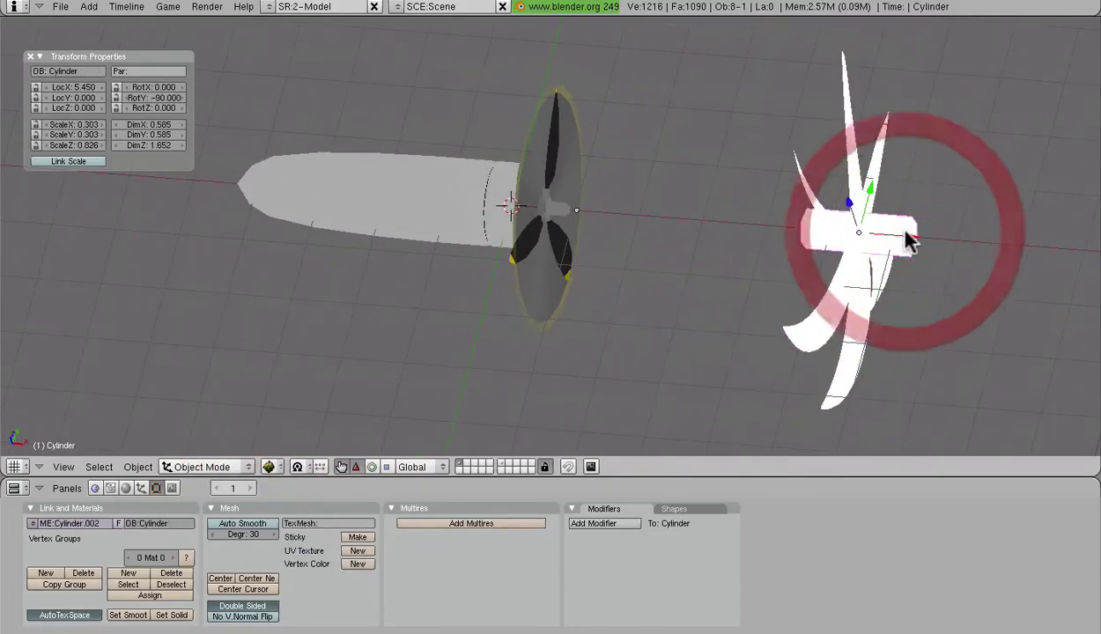
pyautogui.press('a')
pyautogui.moveTo(892, 196); pyautogui.dragTo(737, 270, button='middle')
pyautogui.keyDown('ctrl'); pyautogui.moveTo(669, 238); pyautogui.dragTo(672, 360, button='middle'); pyautogui.keyUp('ctrl')
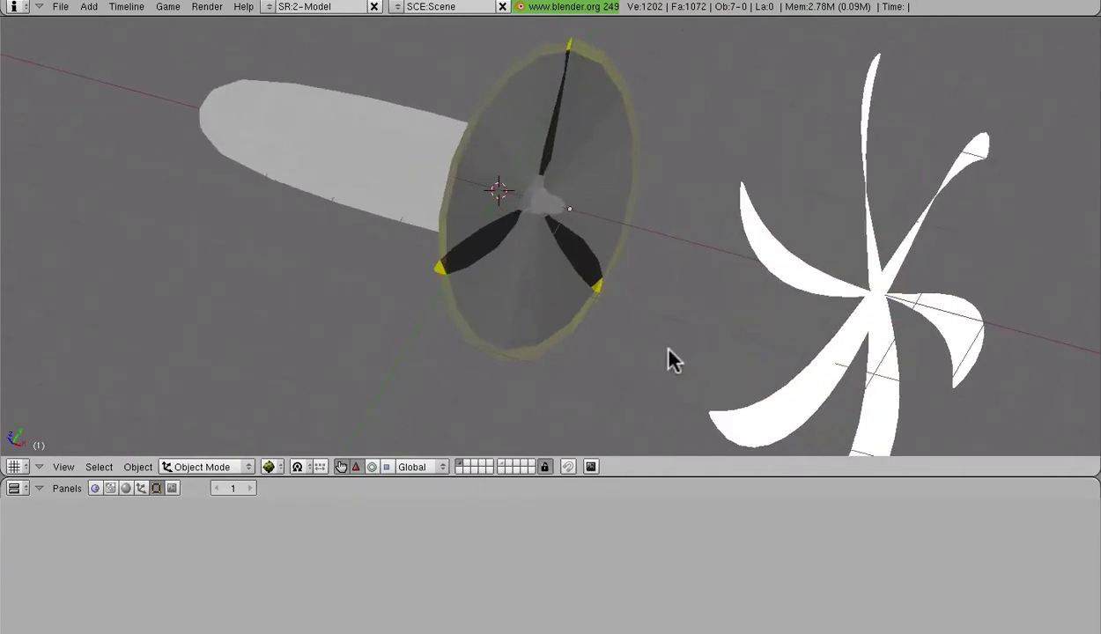
# Step: Join the curved blades into the original three-blade slow propeller object on the engine
pyautogui.rightClick(599, 273)
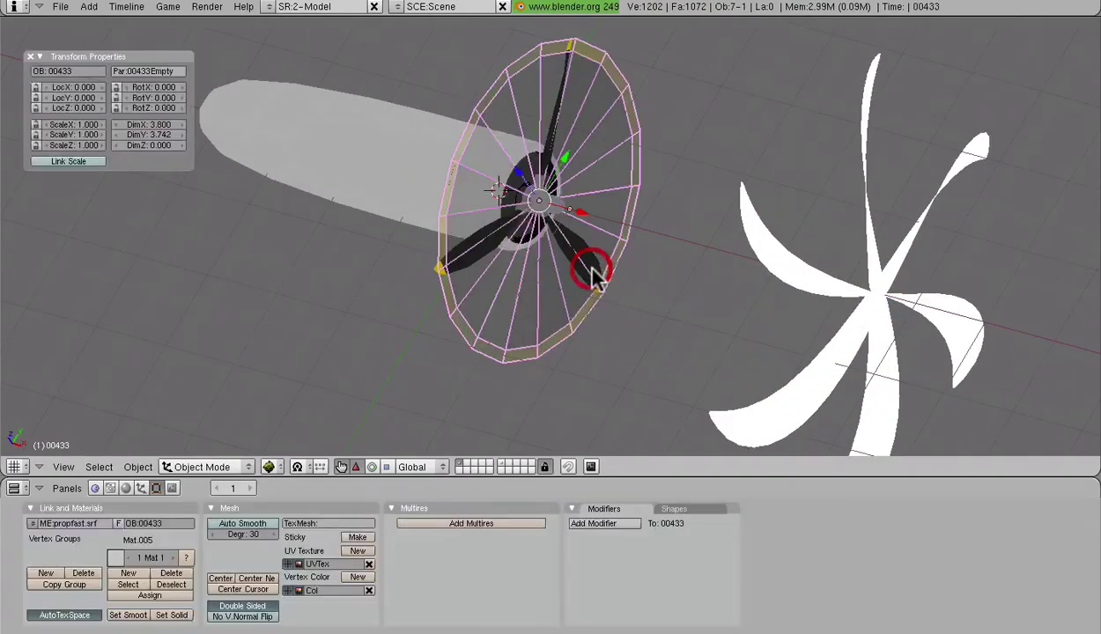
pyautogui.rightClick(595, 283)
pyautogui.press('Tab')
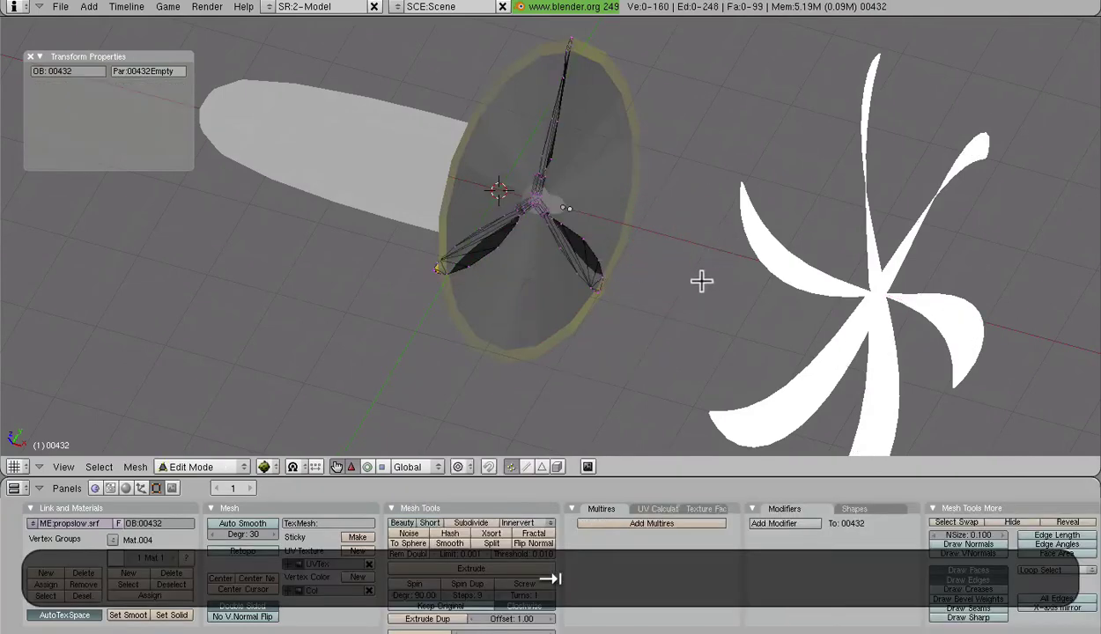
pyautogui.moveTo(700, 283); pyautogui.dragTo(720, 300, button='middle')
pyautogui.press('Tab')
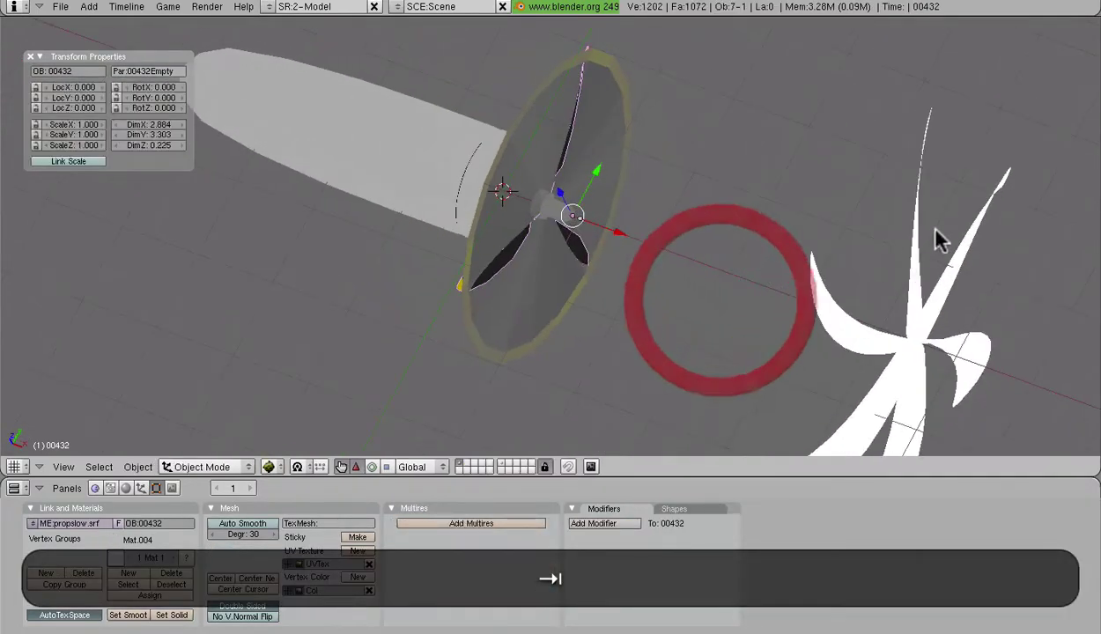
pyautogui.rightClick(912, 215)
pyautogui.scroll(3, 624, 277)
pyautogui.keyDown('shift'); pyautogui.rightClick(610, 283); pyautogui.keyUp('shift')
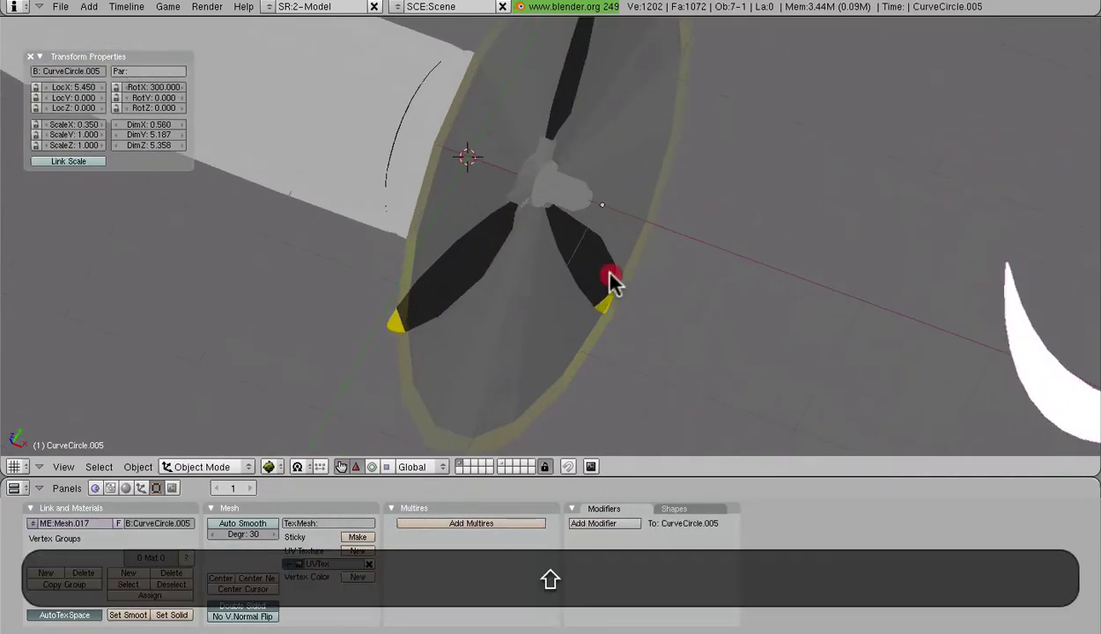
pyautogui.hotkey('ctrl', 'j')
pyautogui.hotkey('ctrl', 'Return')
pyautogui.scroll(-3, 609, 283)
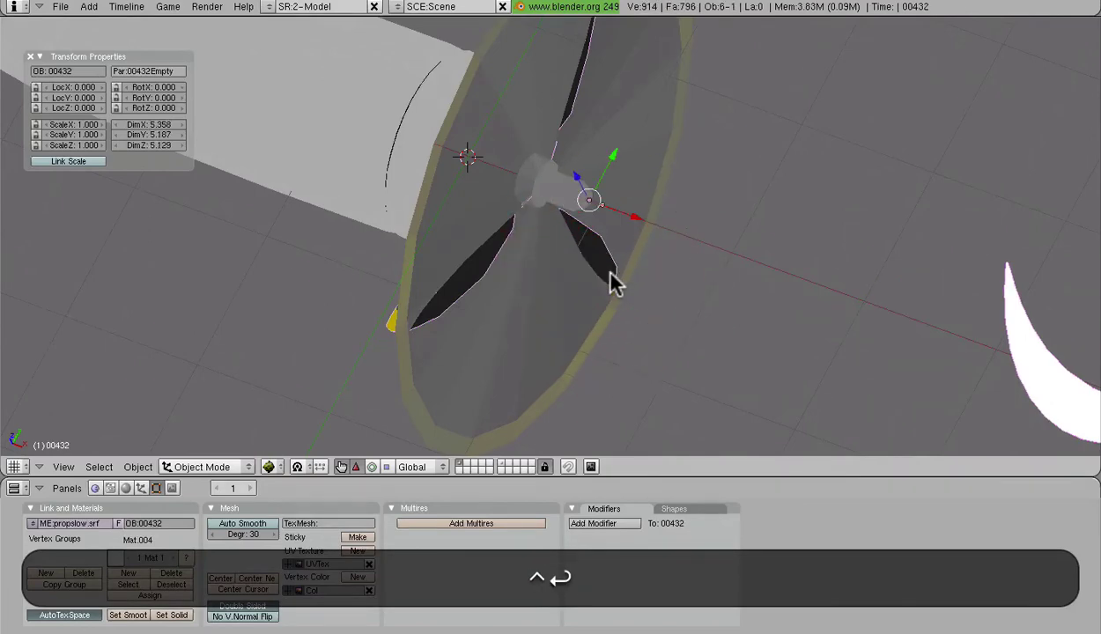
# Step: Delete the original three blades' vertices at the engine from the joined propeller mesh
pyautogui.moveTo(609, 283); pyautogui.dragTo(747, 297, button='middle')
pyautogui.press('Tab')
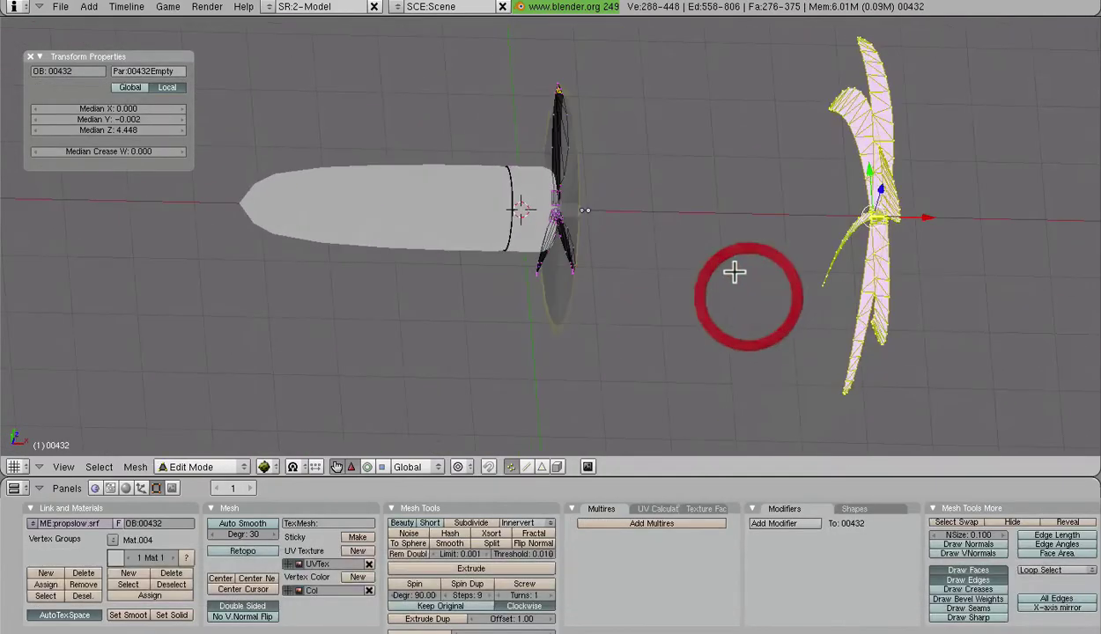
pyautogui.scroll(2, 624, 177)
pyautogui.scroll(-2, 627, 163)
pyautogui.moveTo(627, 162); pyautogui.dragTo(635, 211, button='middle')
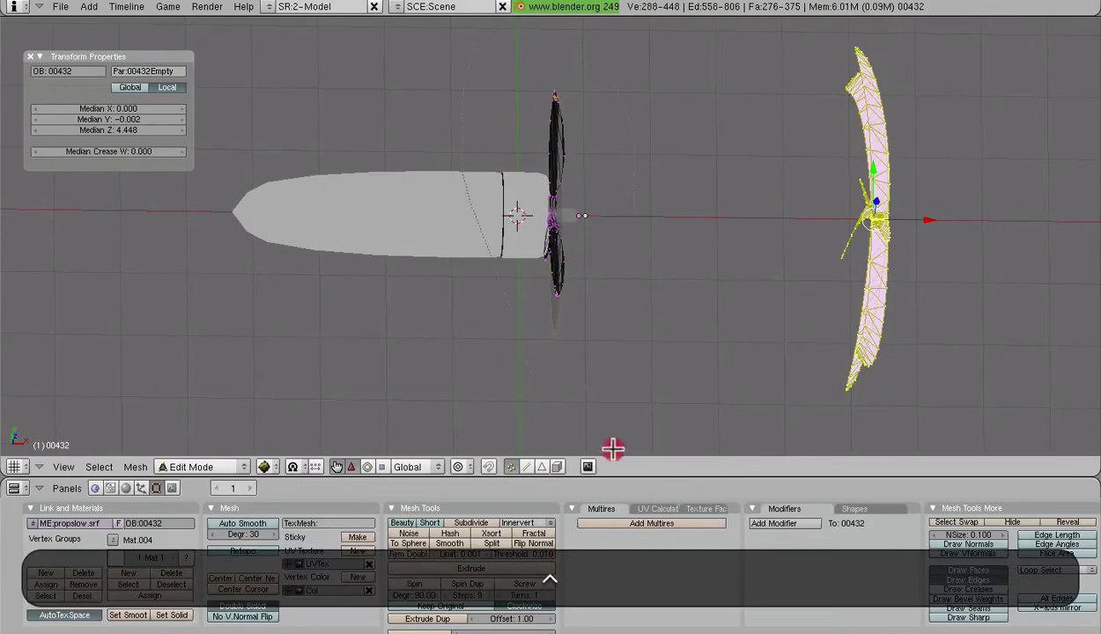
pyautogui.press('a')
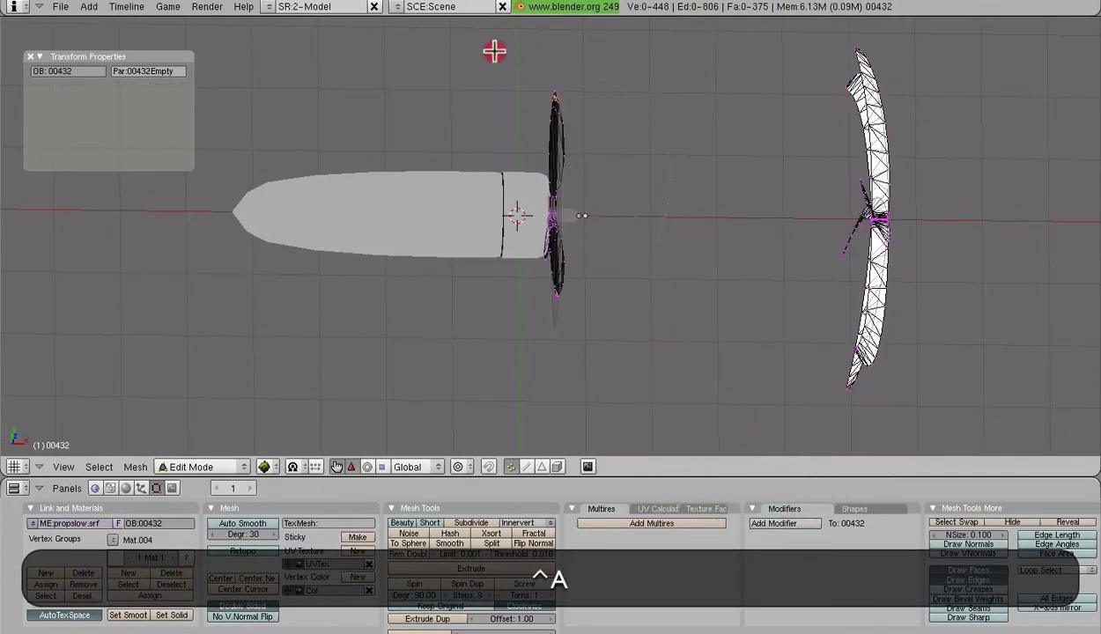
pyautogui.keyDown('ctrl'); pyautogui.moveTo(494, 51); pyautogui.dragTo(654, 393); pyautogui.keyUp('ctrl')
pyautogui.press('x')
pyautogui.click(667, 286)
pyautogui.moveTo(662, 308); pyautogui.dragTo(566, 312, button='middle')
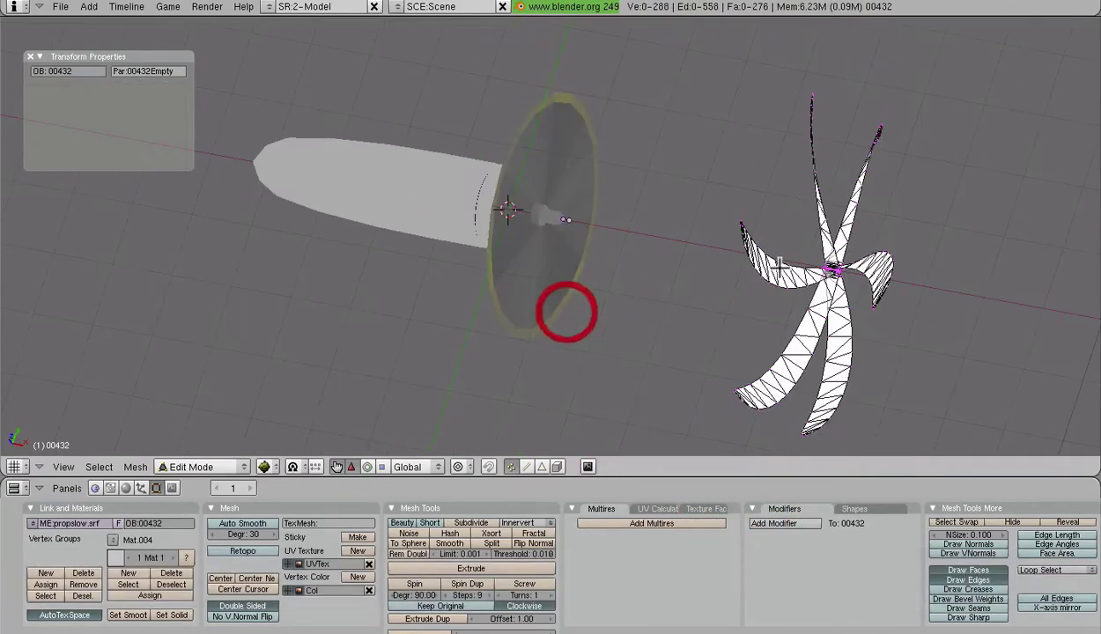
pyautogui.press('Tab')
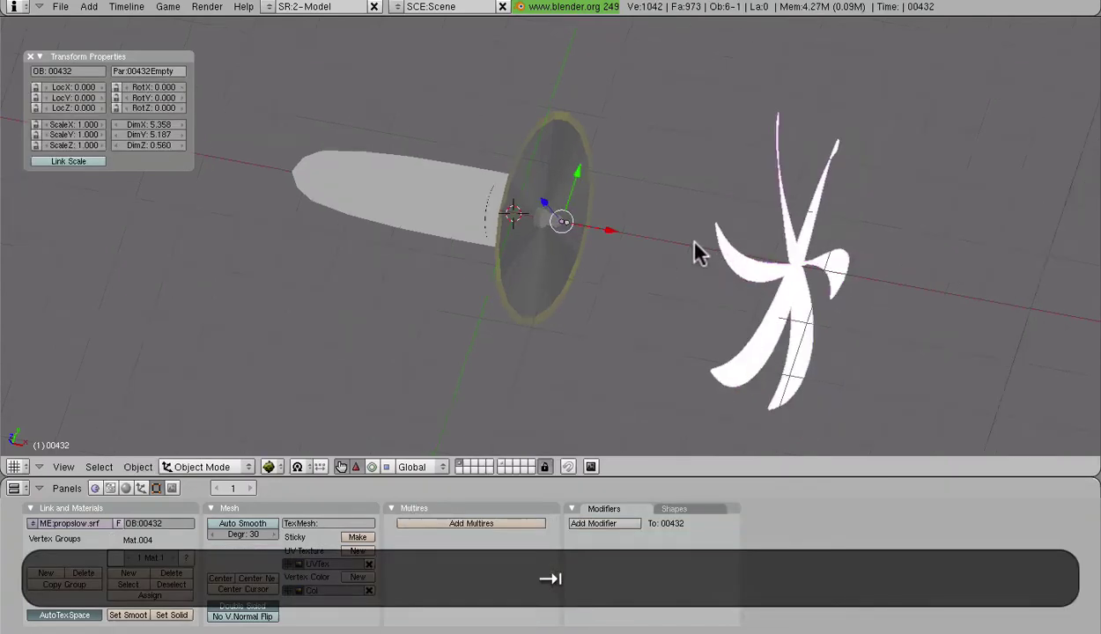
# Step: Advance through the animation frames to check how the joined blades rotate, and return to frame 1
pyautogui.press('Right')
pyautogui.press('Right')
pyautogui.press('Right')
pyautogui.press('Right')
pyautogui.press('Right')
pyautogui.press('Right')
pyautogui.press('Right')
pyautogui.press('Right')
pyautogui.press('Right')
pyautogui.press('Right')
pyautogui.press('Right')
pyautogui.press('Right')
pyautogui.press('Right')
pyautogui.press('Right')
pyautogui.press('Right')
pyautogui.press('Right')
pyautogui.press('Right')
pyautogui.press('Right')
pyautogui.press('Right')
pyautogui.press('Right')
pyautogui.press('Right')
pyautogui.press('Right')
pyautogui.press('Right')
pyautogui.press('Right')
pyautogui.press('Right')
pyautogui.press('Right')
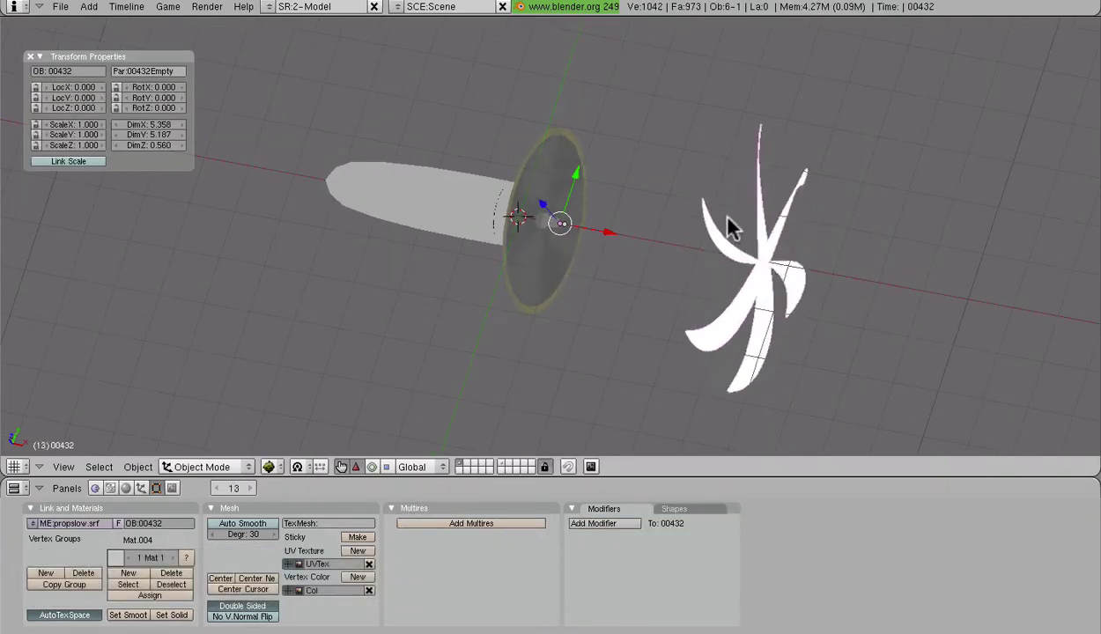
pyautogui.press('Down')
pyautogui.press('Down')
pyautogui.press('Down')
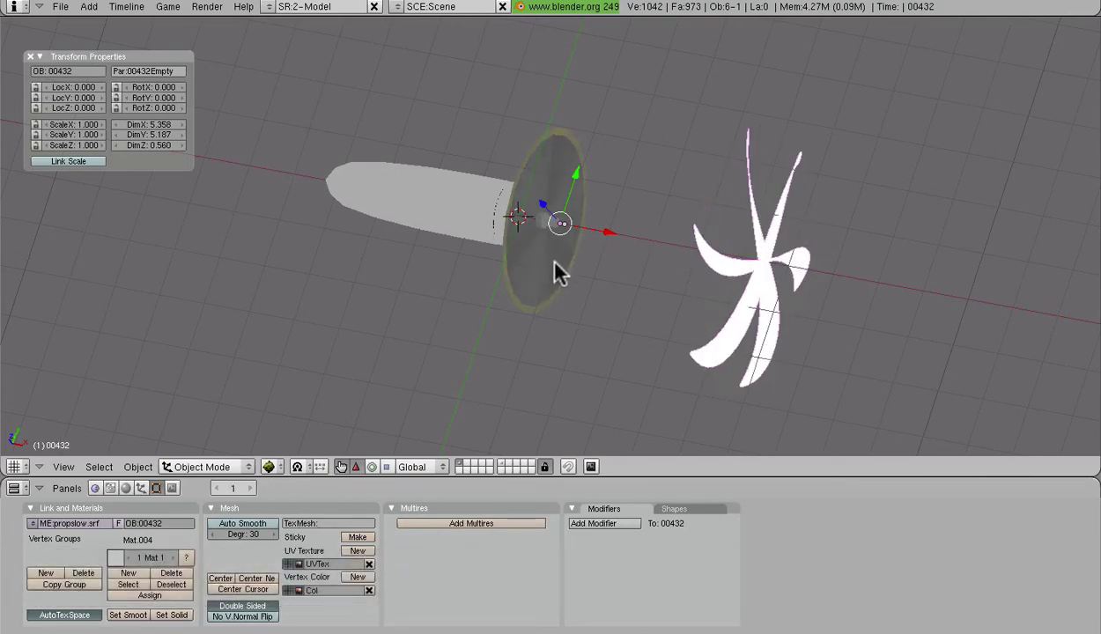
# Step: Move all curved-blade vertices along the X axis onto the engine's front, to a local median Z of about -0.326
pyautogui.moveTo(554, 262); pyautogui.dragTo(619, 272, button='middle')
pyautogui.scroll(-1, 619, 272)
pyautogui.press('Tab')
pyautogui.scroll(3, 767, 267)
pyautogui.press('a')
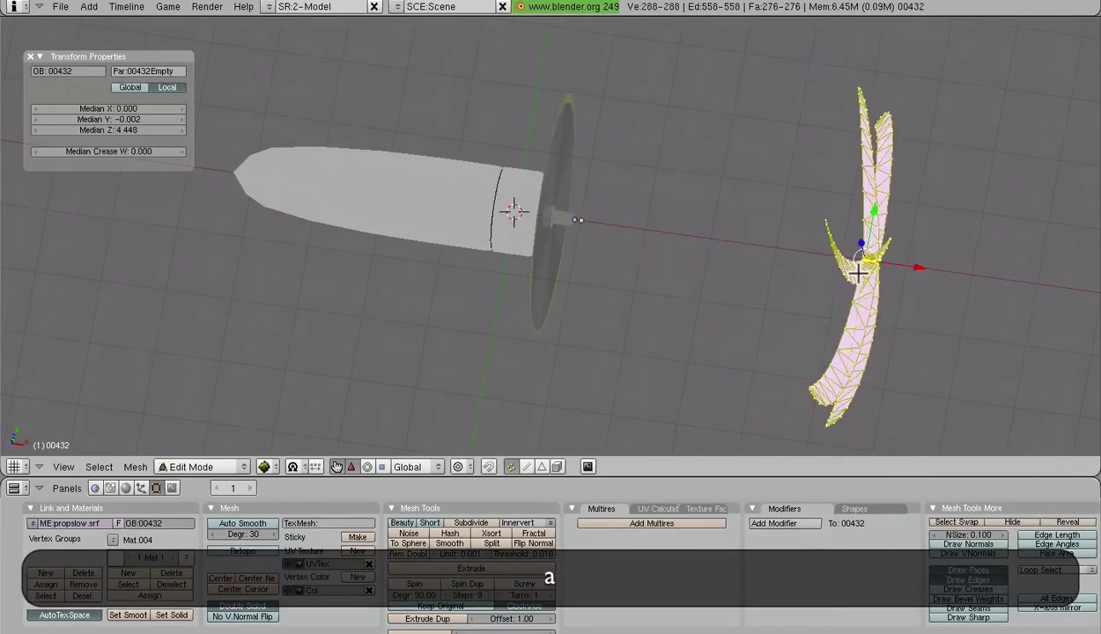
pyautogui.press('KP_7')
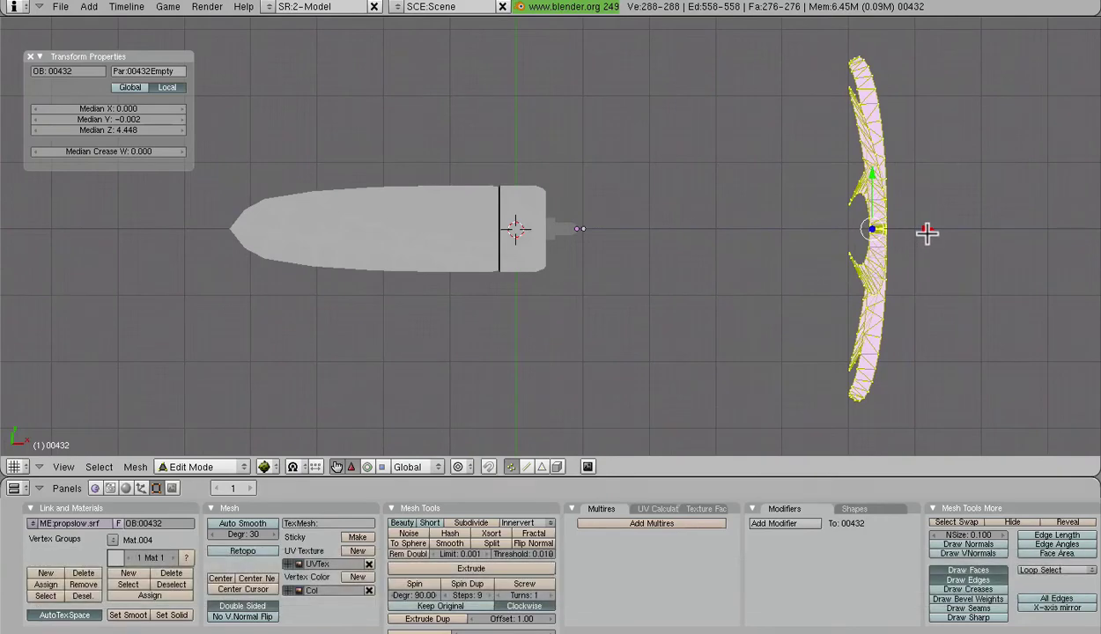
pyautogui.press('g')
pyautogui.press('x')
pyautogui.click(609, 234)
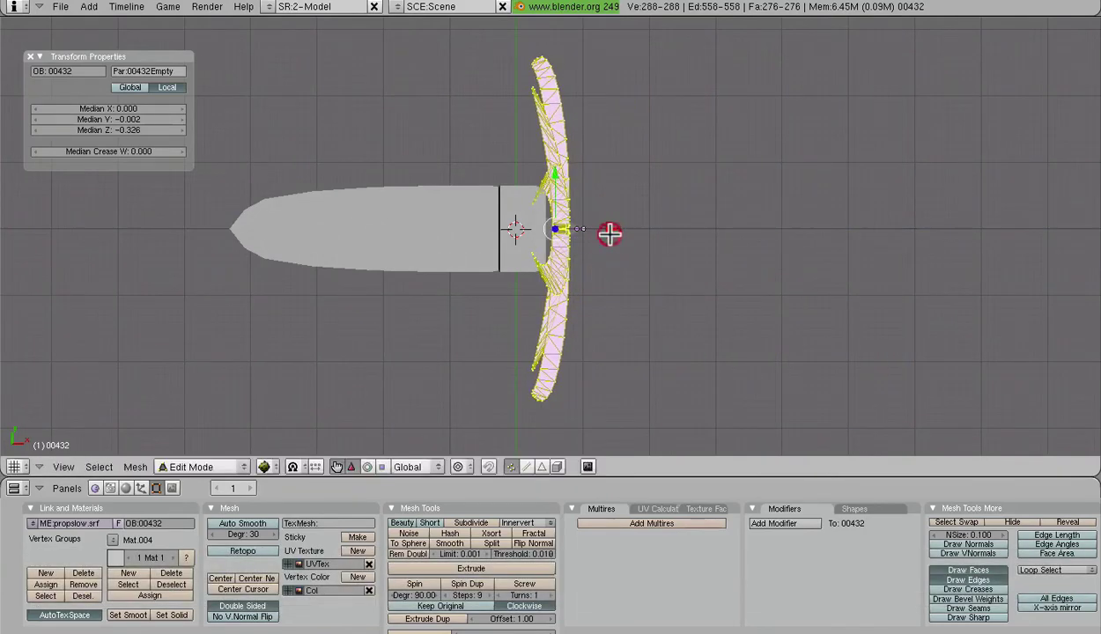
pyautogui.moveTo(388, 302); pyautogui.dragTo(416, 149, button='middle')
pyautogui.scroll(2, 777, 184)
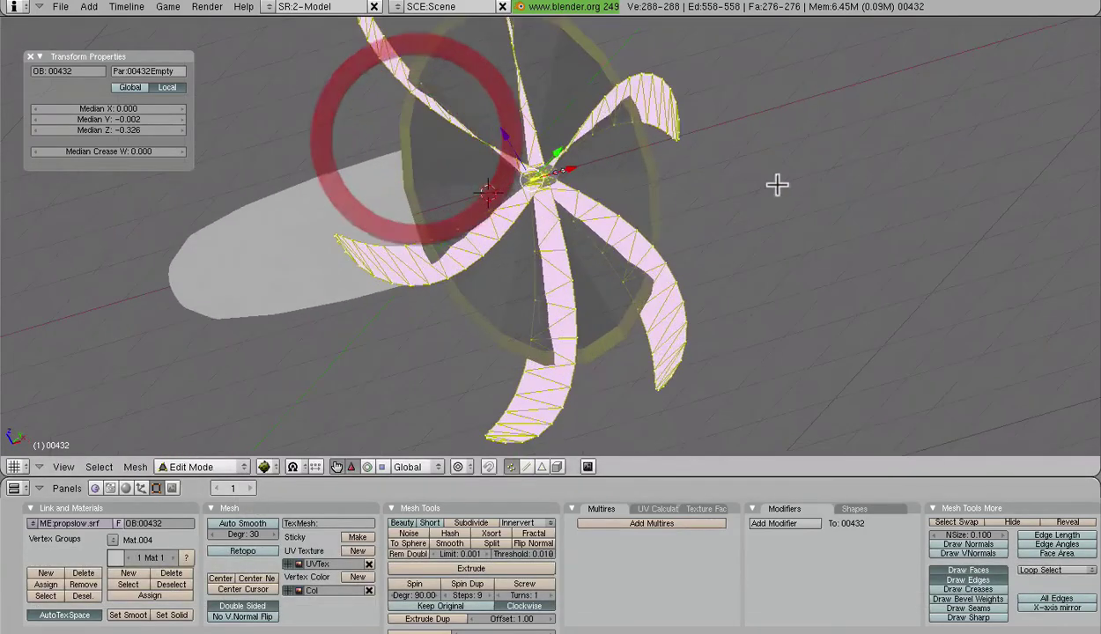
pyautogui.press('Tab')
# Step: Scale the fast-propeller disc uniformly to about 1.49 so that it covers the curved blades
pyautogui.moveTo(777, 186); pyautogui.dragTo(667, 224, button='middle')
pyautogui.rightClick(666, 224)
pyautogui.scroll(-4, 634, 278)
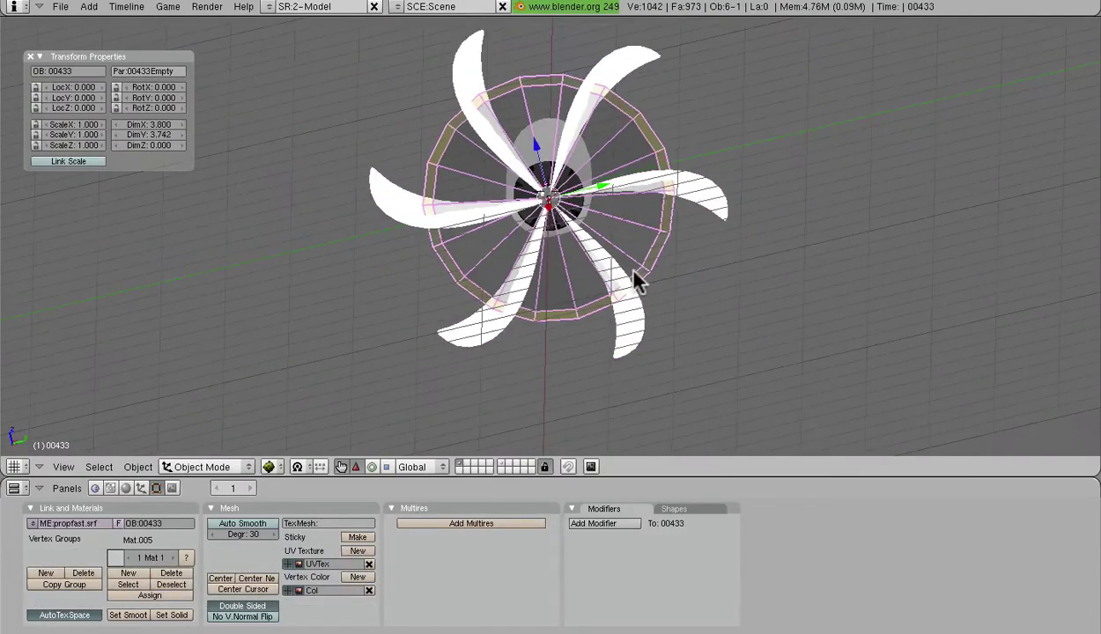
pyautogui.press('s')
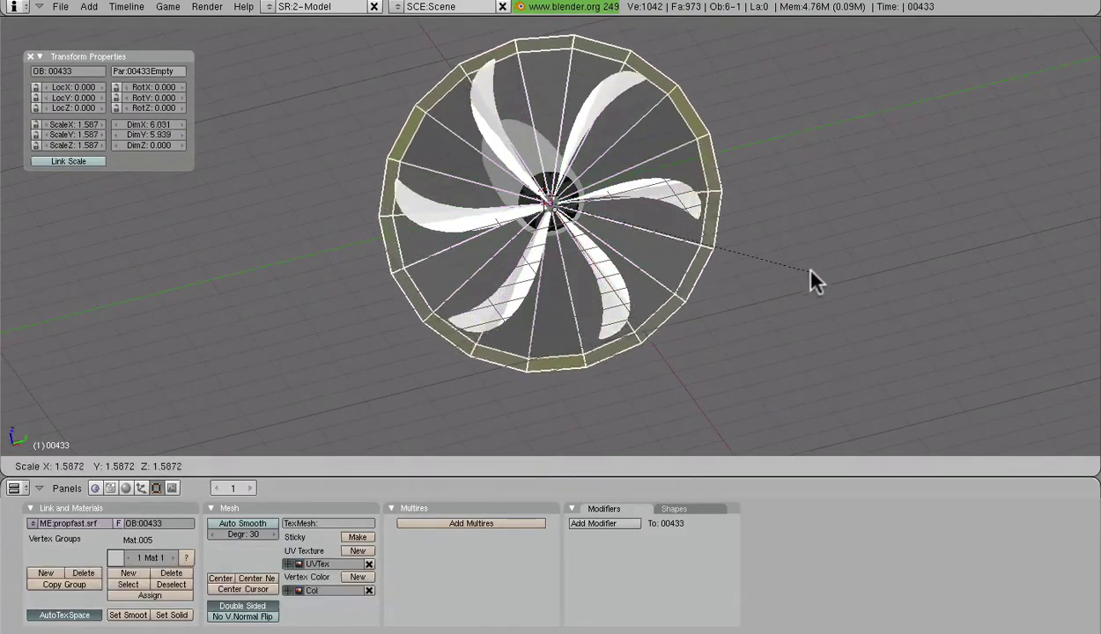
pyautogui.click(775, 258)
pyautogui.moveTo(619, 302); pyautogui.dragTo(443, 294, button='middle')
pyautogui.press('Tab')
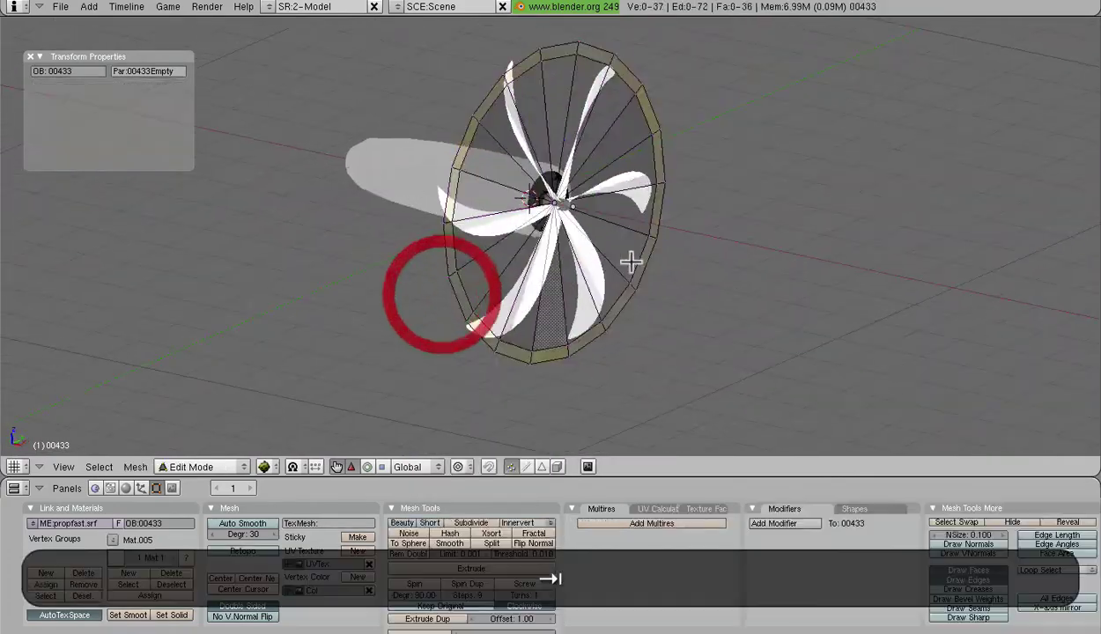
pyautogui.press('a')
pyautogui.moveTo(631, 261); pyautogui.dragTo(536, 275, button='middle')
pyautogui.press('Tab')
pyautogui.press('a')
# Step: Delete the engine's long rear body and its front cowl section behind the propeller
pyautogui.moveTo(680, 261); pyautogui.dragTo(247, 294, button='middle')
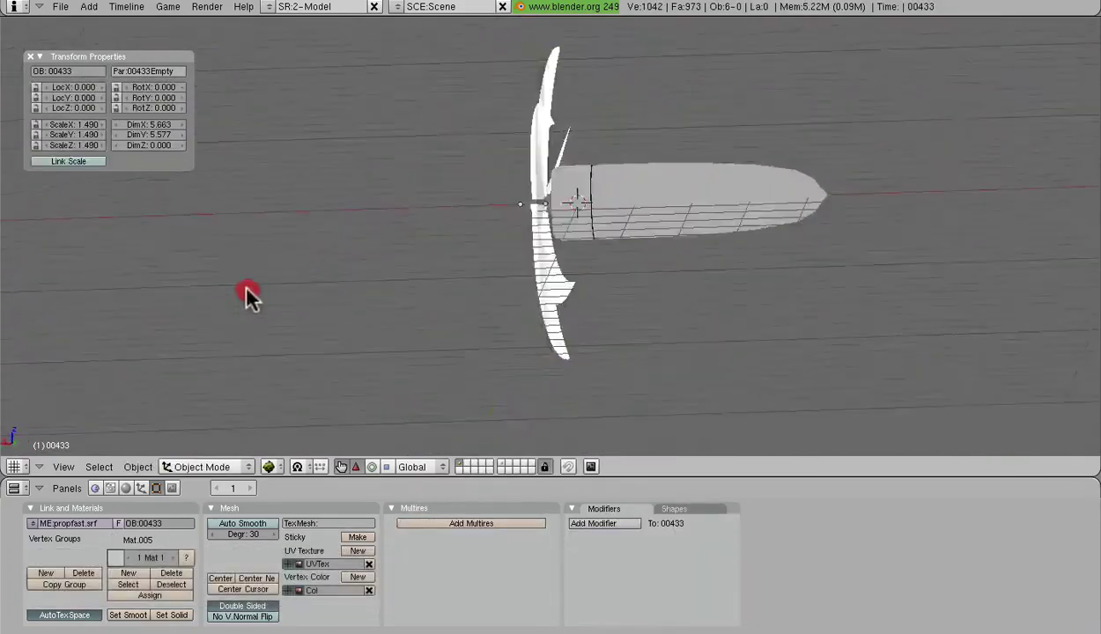
pyautogui.rightClick(686, 205)
pyautogui.press('x')
pyautogui.click(685, 204)
pyautogui.moveTo(685, 205)
pyautogui.mouseDown(button='middle')
pyautogui.moveTo(612, 238)
pyautogui.moveTo(914, 211)
pyautogui.moveTo(591, 216)
pyautogui.moveTo(631, 226)
pyautogui.mouseUp(button='middle')
pyautogui.rightClick(600, 221)
pyautogui.press('x')
pyautogui.click(605, 221)
# Step: Play the animation to check the spinning propeller and disc, and return to frame 1
pyautogui.press('Right')
pyautogui.hotkey('alt', 'a')
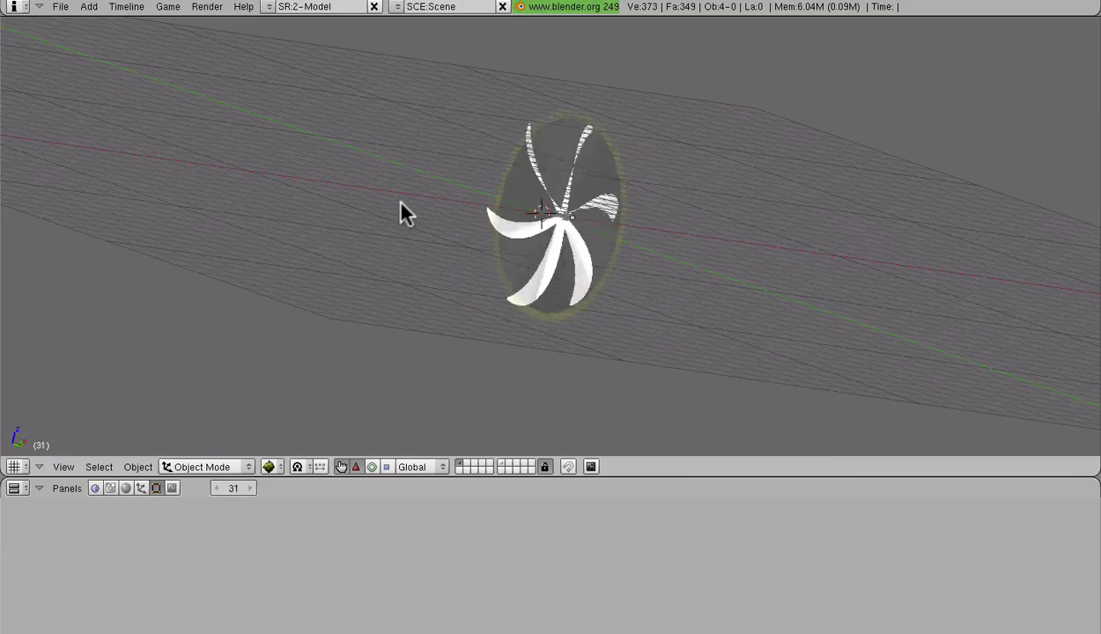
pyautogui.press('Down')
pyautogui.moveTo(405, 211); pyautogui.dragTo(995, 308, button='middle')
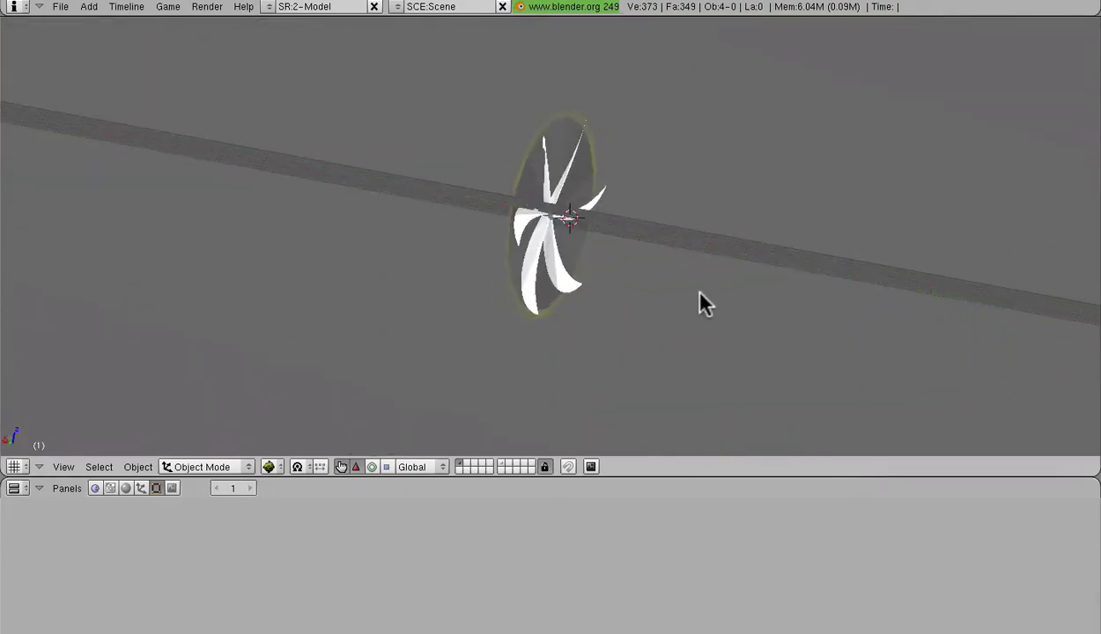